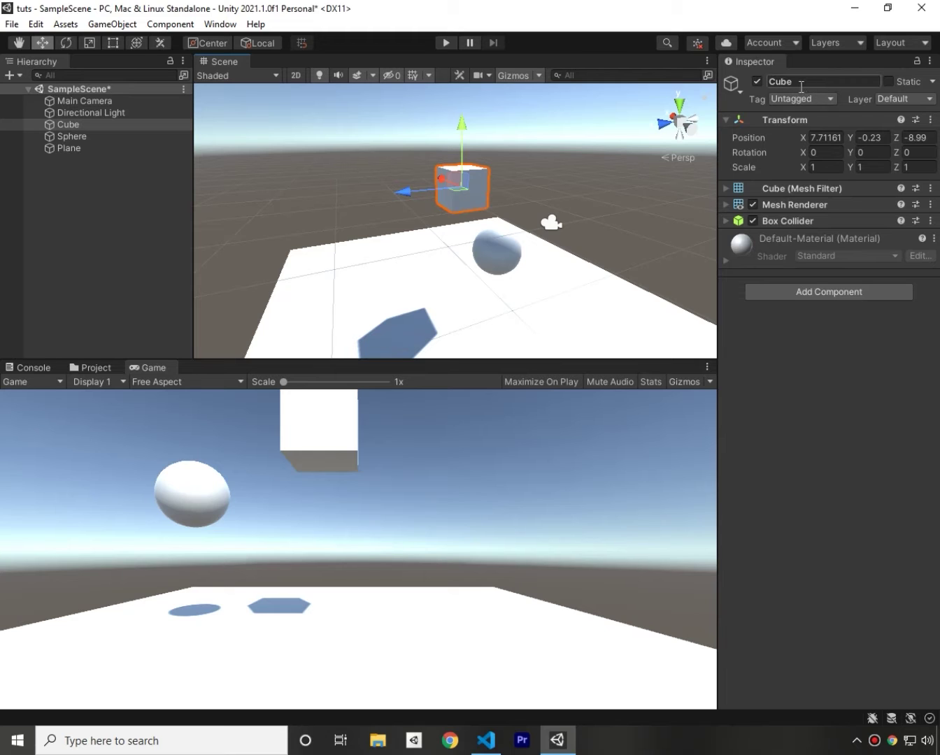
- Add a Rigidbody component to the Cube
left_click(805, 288)
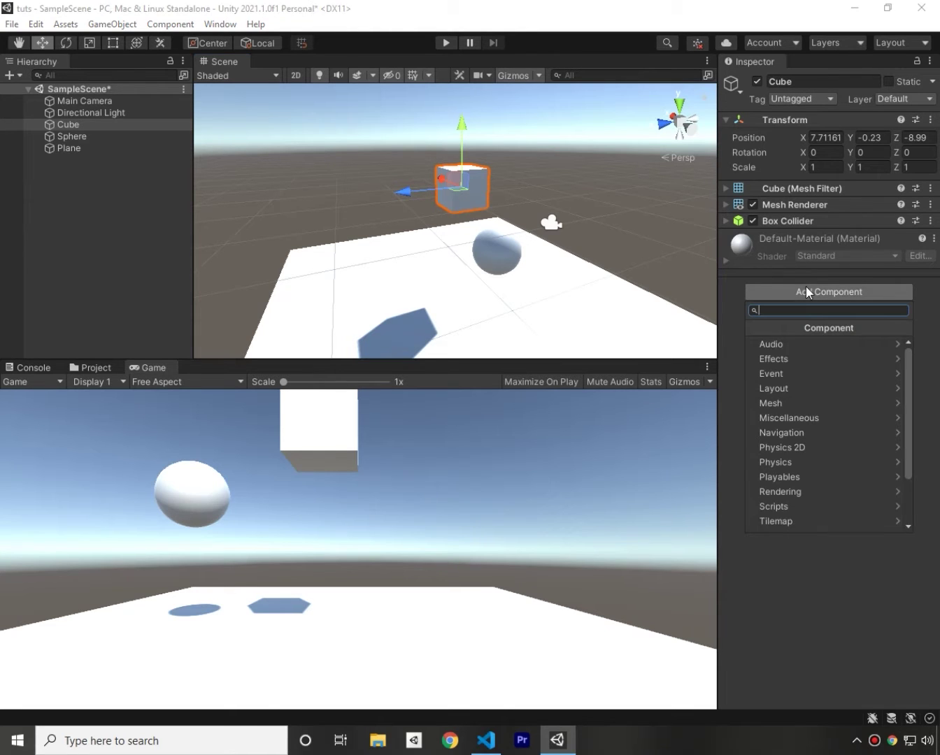
type("rig")
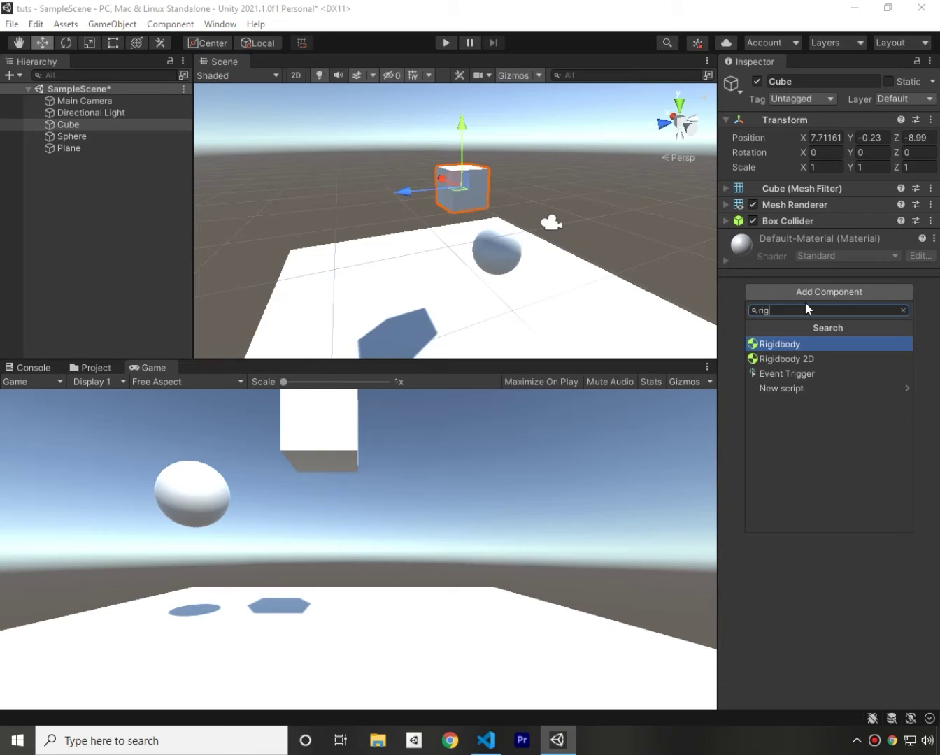
left_click(805, 345)
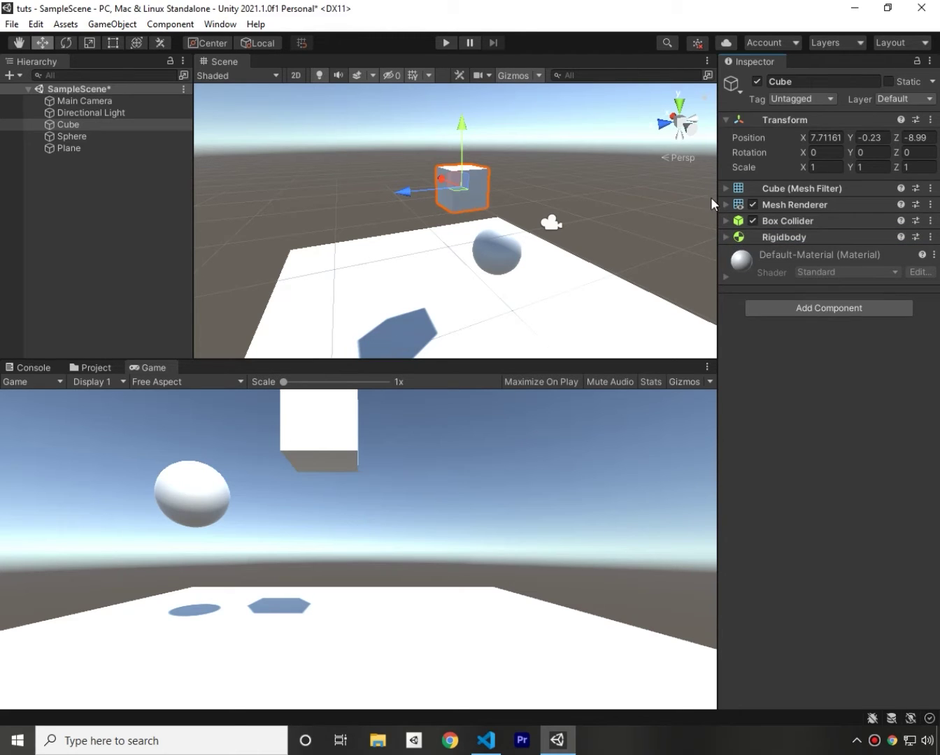
- Run the scene to test the cube's fall, try moving the cube during play mode, and stop playback
left_click(451, 45)
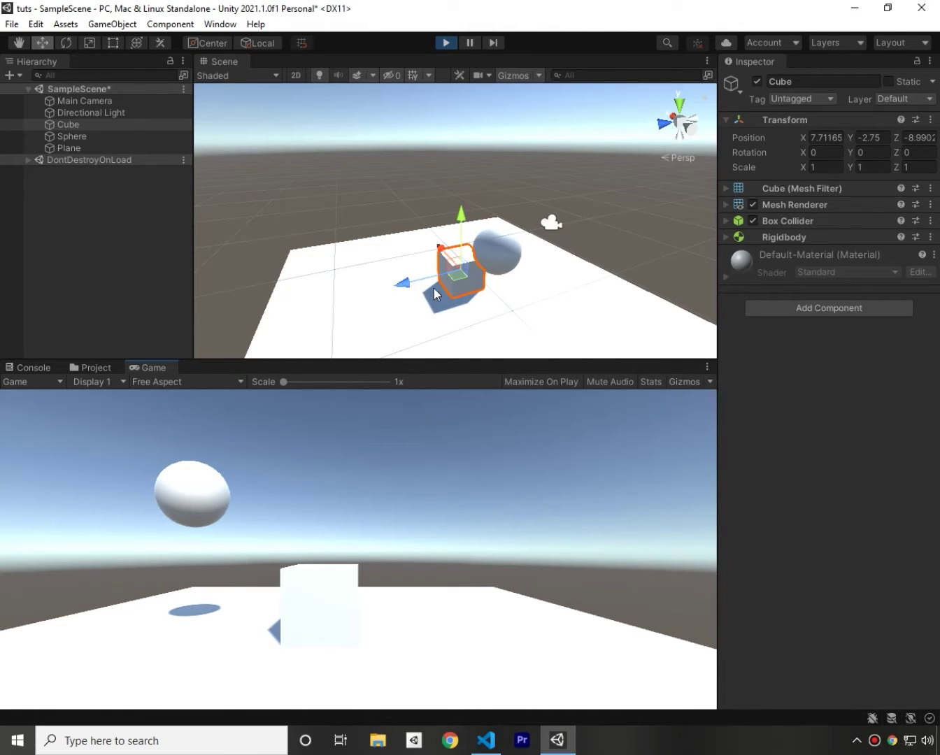
mouse_move(467, 210)
left_mouse_down()
mouse_move(462, 154)
mouse_move(464, 220)
mouse_move(481, 124)
mouse_move(467, 210)
mouse_move(463, 87)
mouse_move(469, 211)
left_mouse_up()
left_click(451, 165)
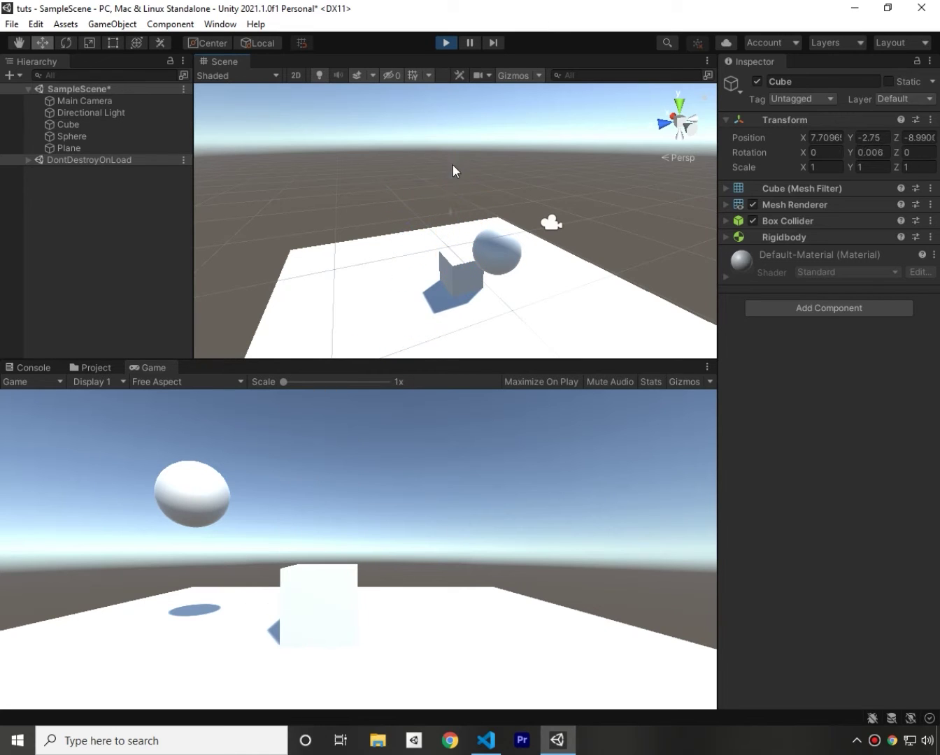
left_click(452, 43)
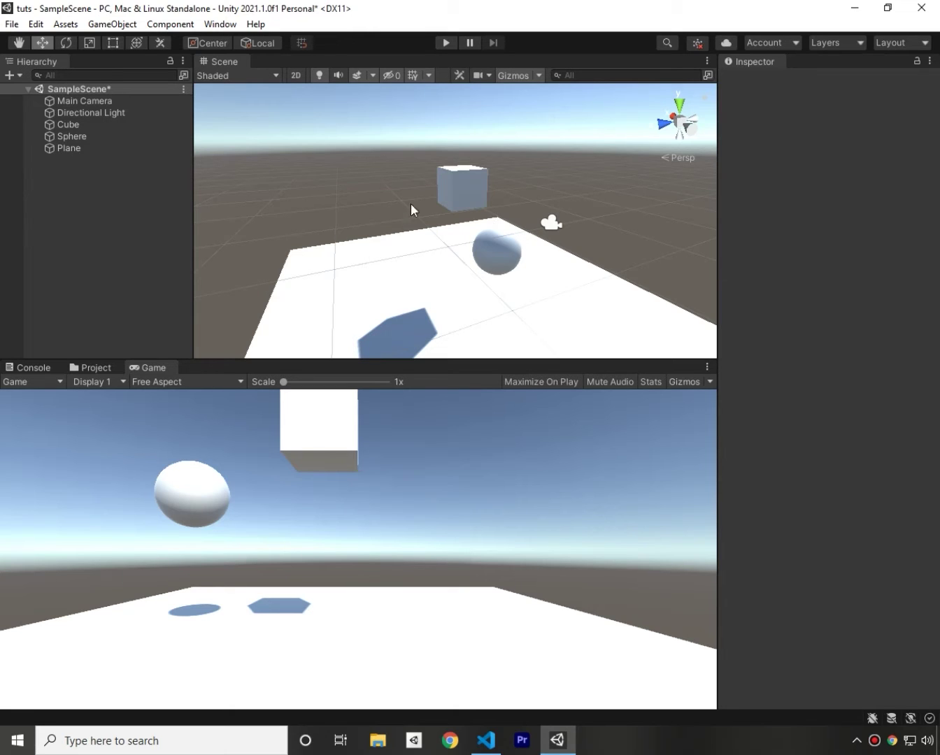
- Select the cube and expand its Rigidbody component to examine the Mass property
left_click(439, 182)
mouse_move(727, 241)
left_mouse_down()
mouse_move(758, 242)
mouse_move(727, 239)
left_mouse_up()
left_click(727, 238)
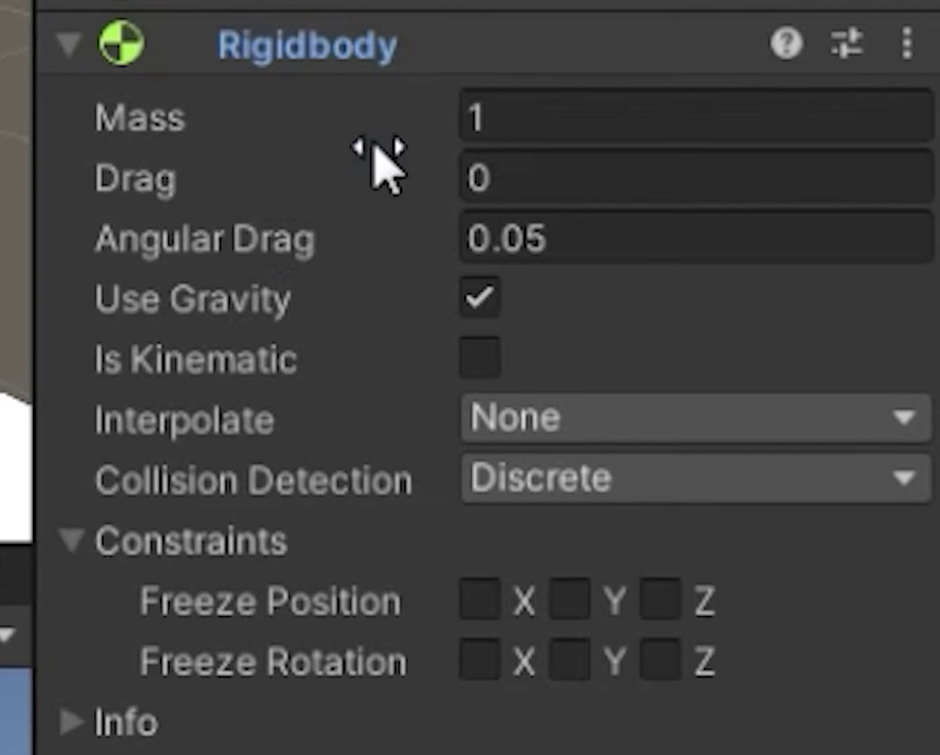
mouse_move(378, 100)
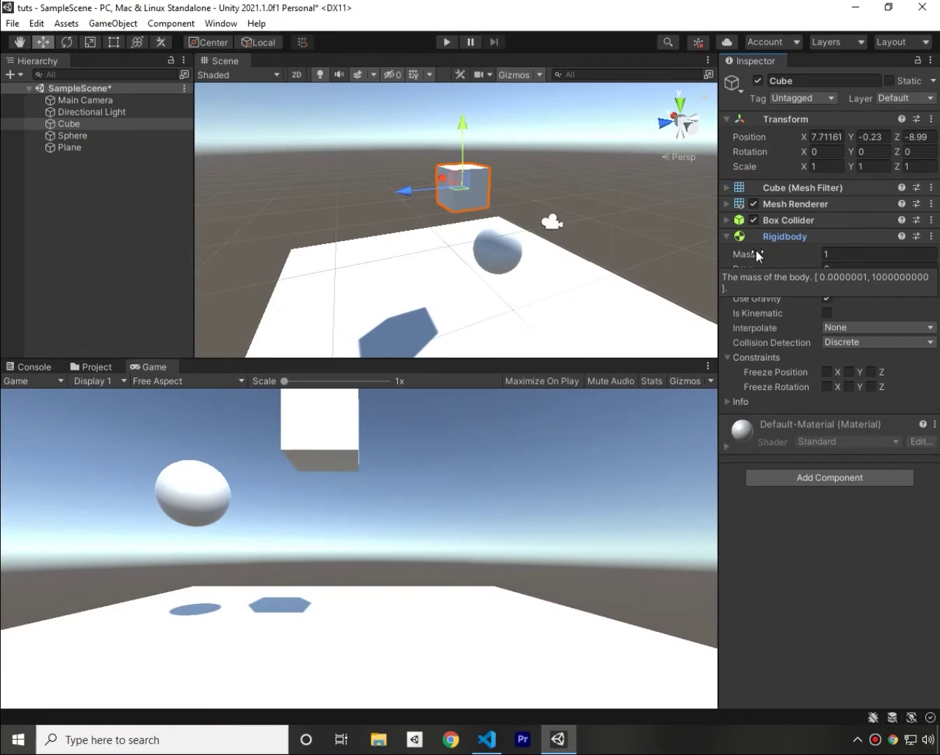
- Add a Rigidbody component to the Sphere
left_click(495, 250)
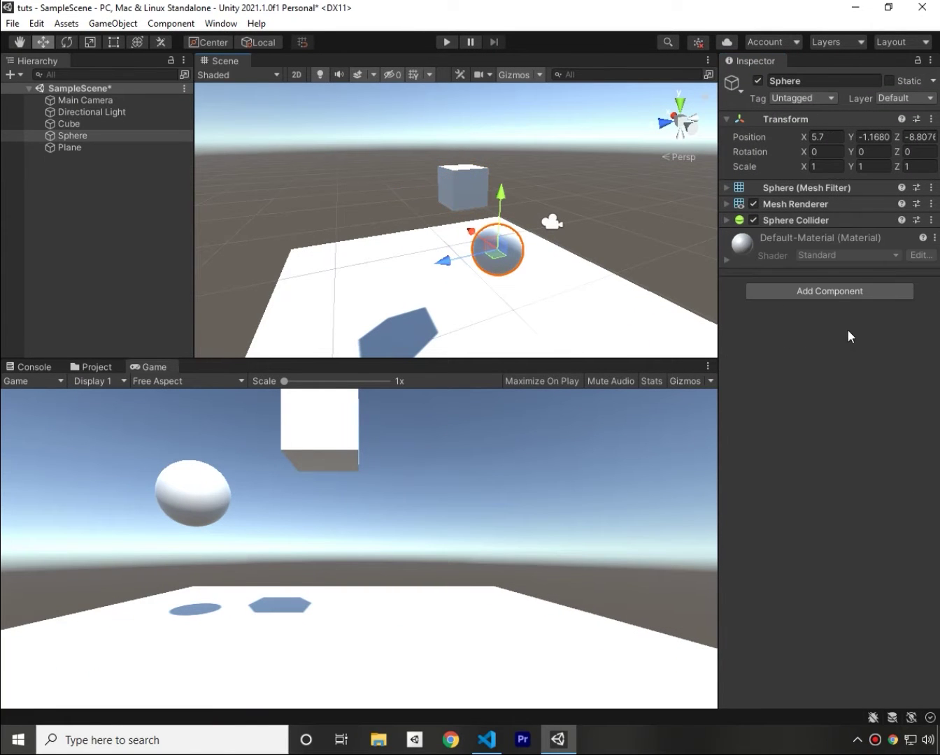
left_click(829, 293)
left_click(799, 344)
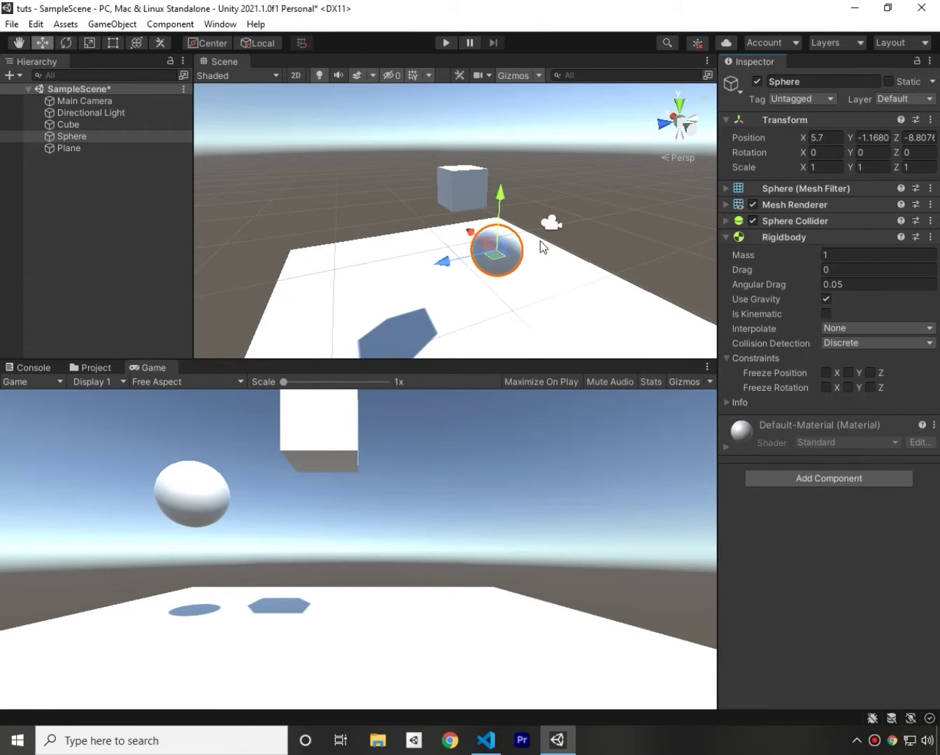
- Move the cube directly beneath the sphere, to about X 5.53 and Y -2.16
left_click(455, 170)
left_click_drag(464, 123, 467, 200)
left_click_drag(431, 235, 529, 250)
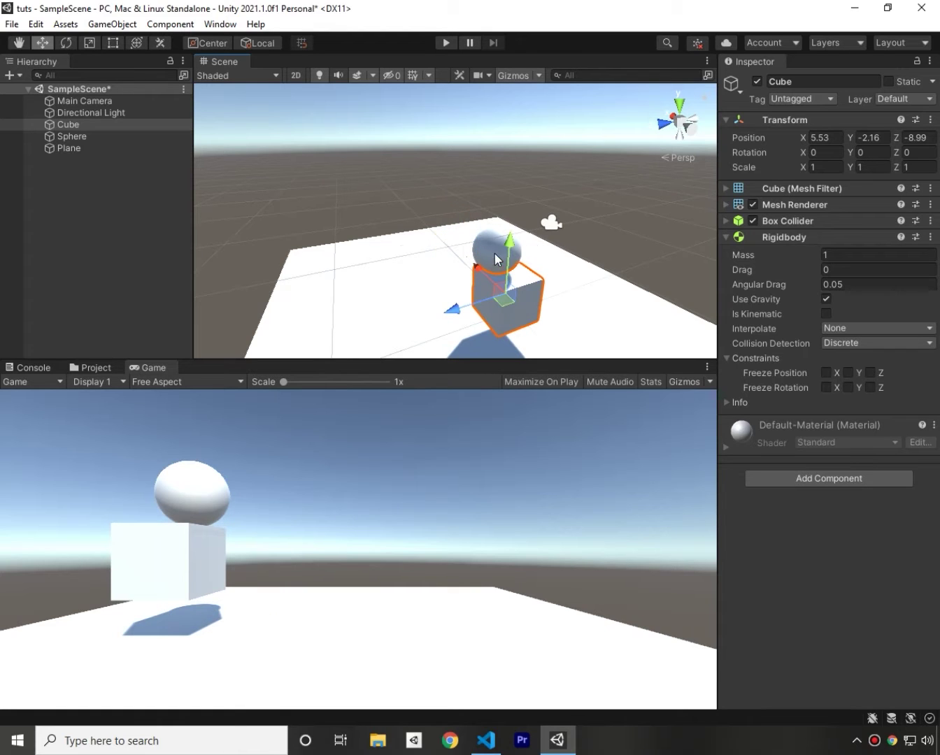
- Set the cube's Rigidbody mass to 100
left_click(497, 257)
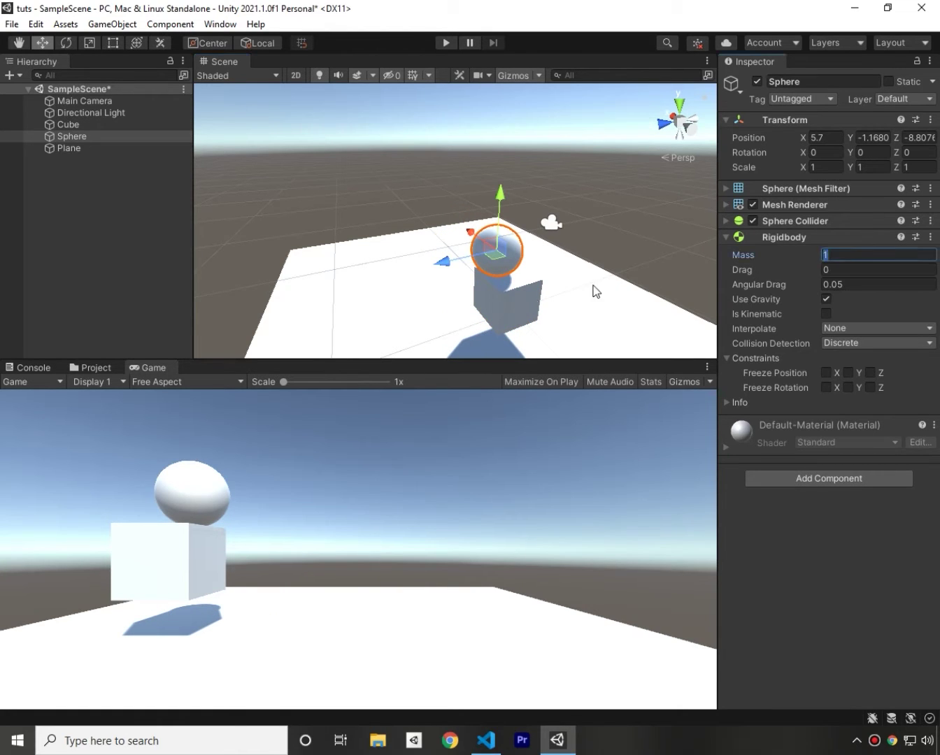
left_click(531, 293)
left_click(807, 228)
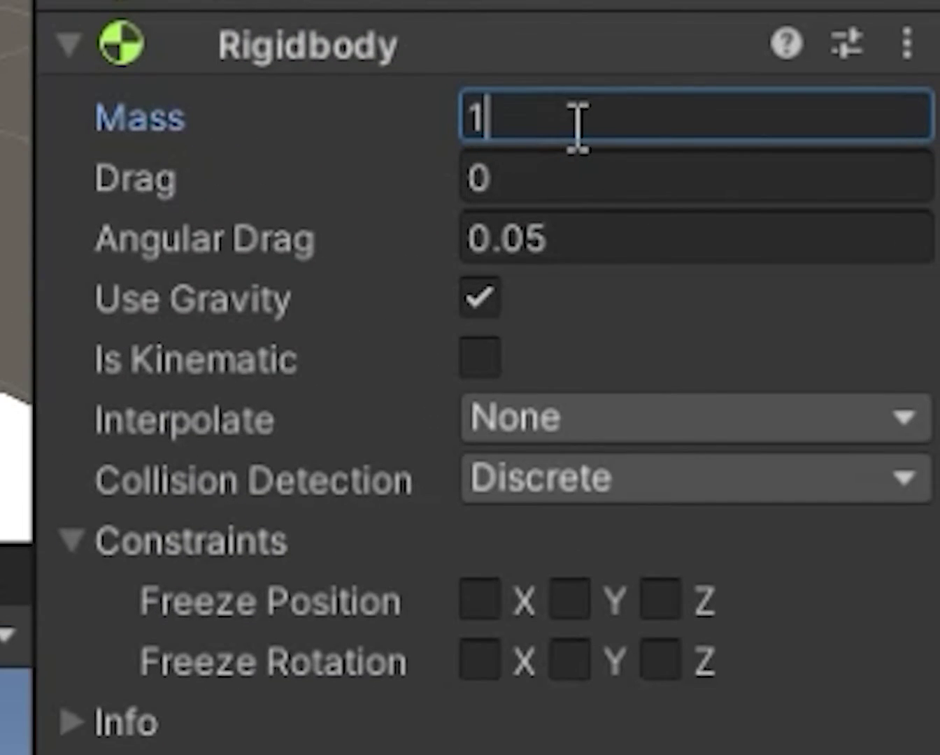
type("00")
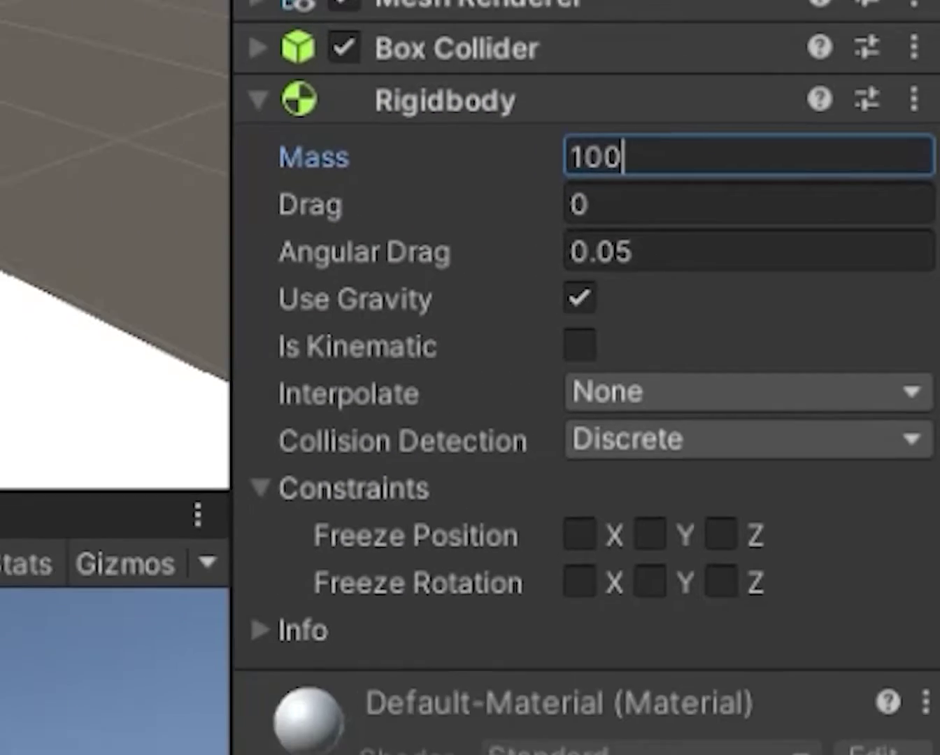
left_click(821, 617)
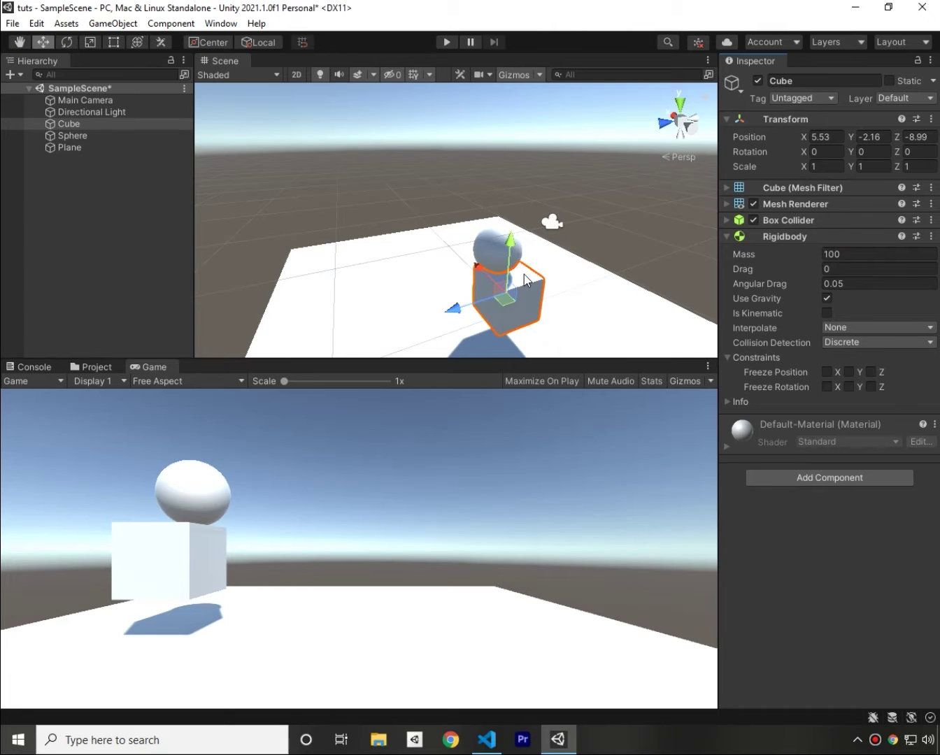
- Test the collision in play mode with the sphere's Rigidbody mass set to 1000, and stop playback
left_click(443, 42)
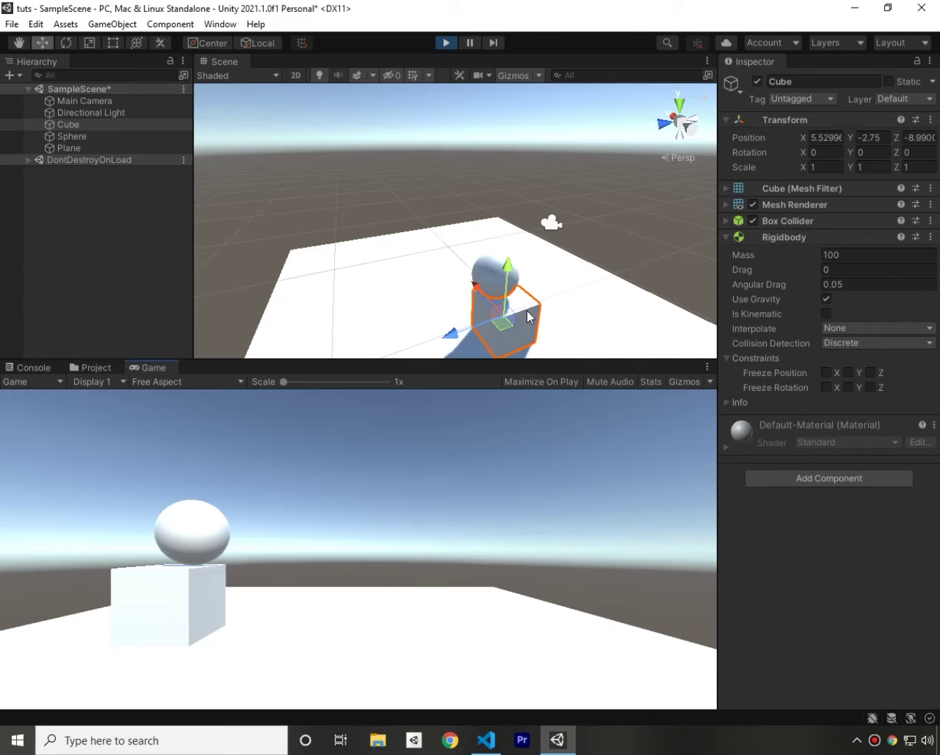
left_click(493, 281)
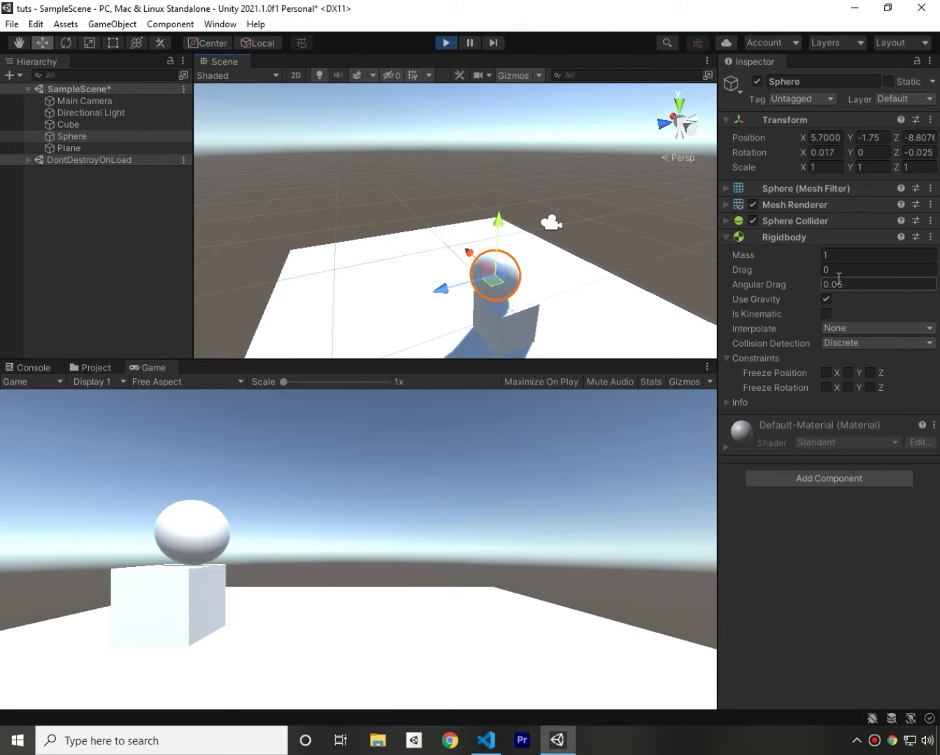
left_click(836, 256)
type("1000")
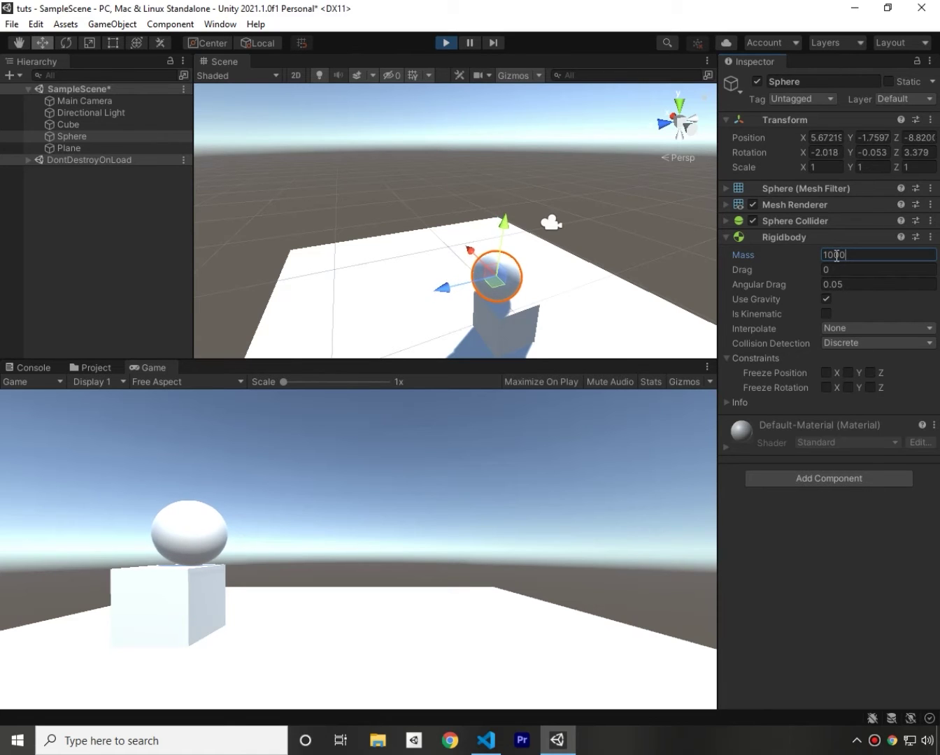
left_click_drag(484, 241, 570, 361)
left_click(496, 237)
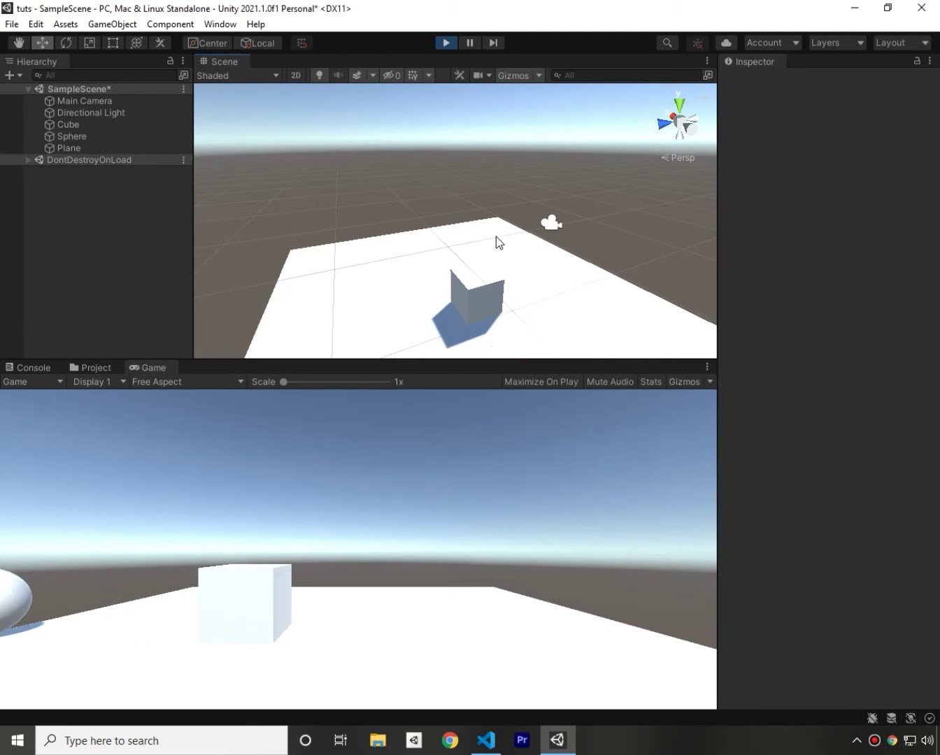
left_click(445, 43)
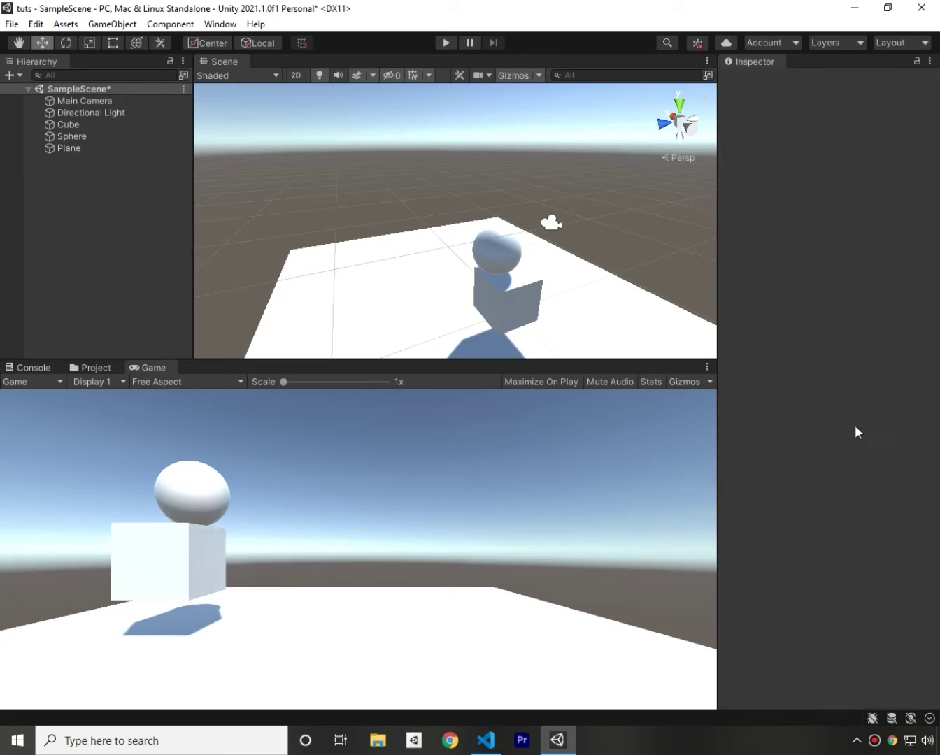
- Move the cube above the sphere, to about X 5.5, Y -0.34, Z -8.49, and play the scene
left_click(81, 137)
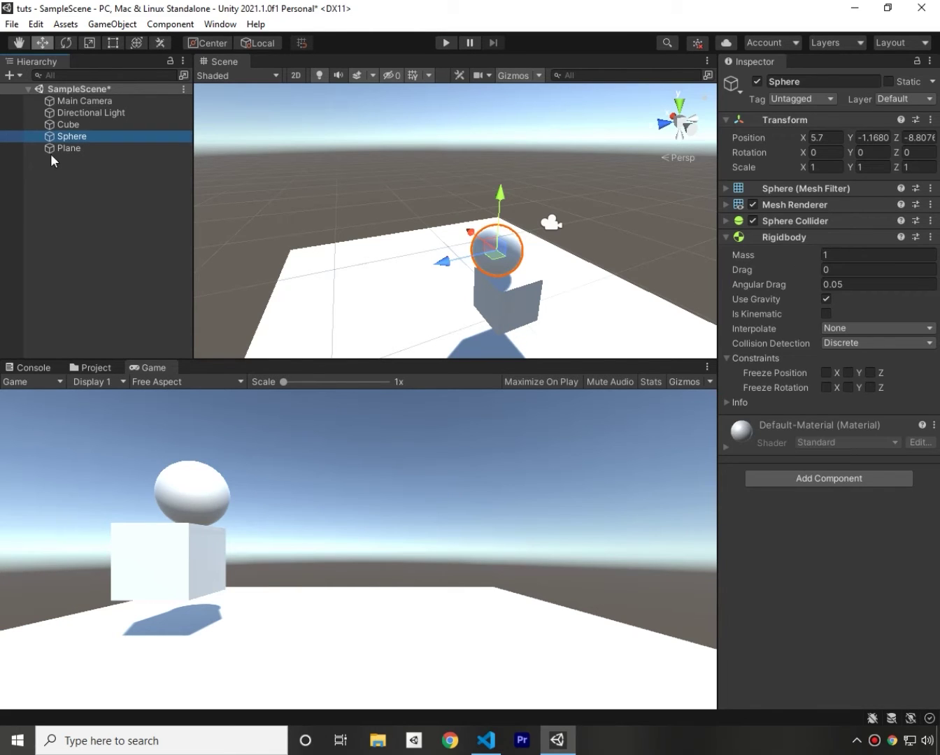
left_click(522, 308)
left_click_drag(500, 305, 456, 225)
left_click(446, 43)
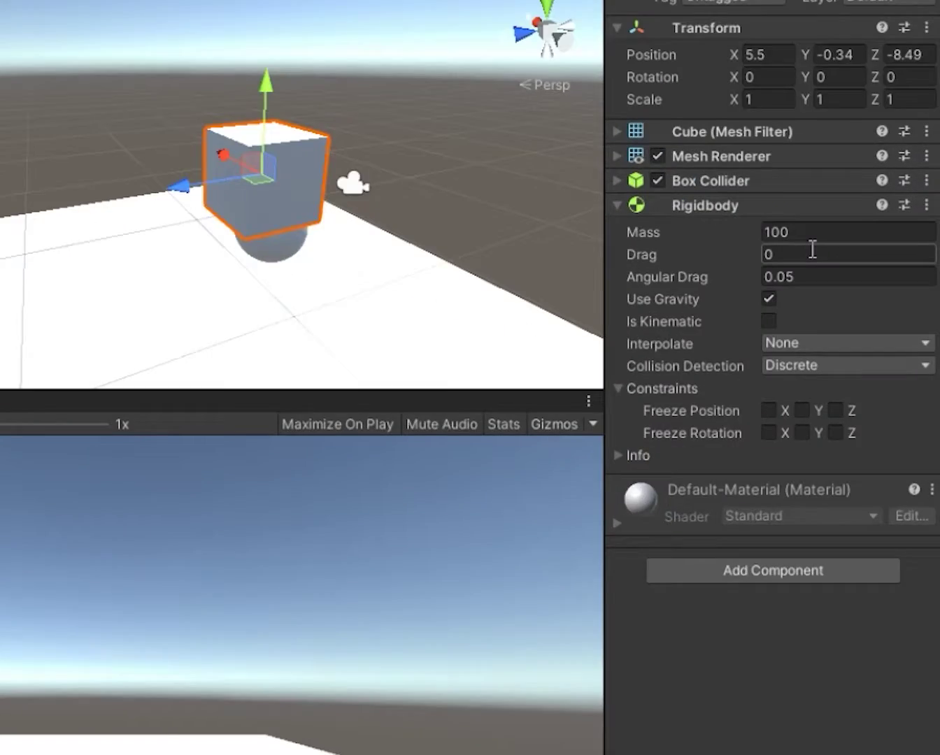
- Set the cube's Rigidbody mass to 1 and examine its Drag property
left_click(787, 236)
key("BackSpace")
key("BackSpace")
left_click(701, 259)
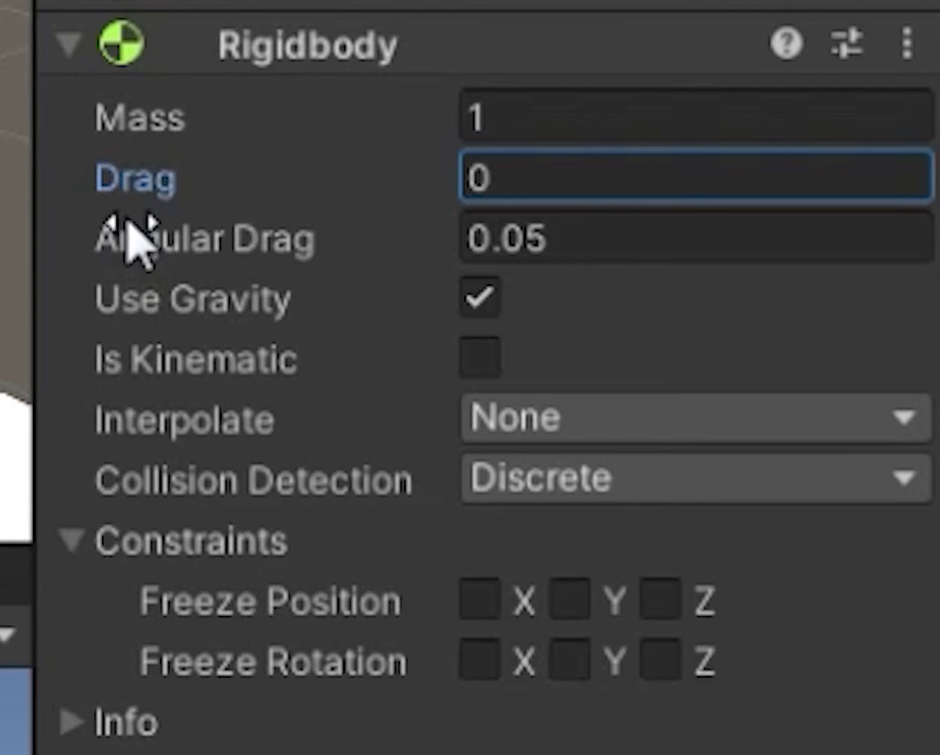
mouse_move(127, 209)
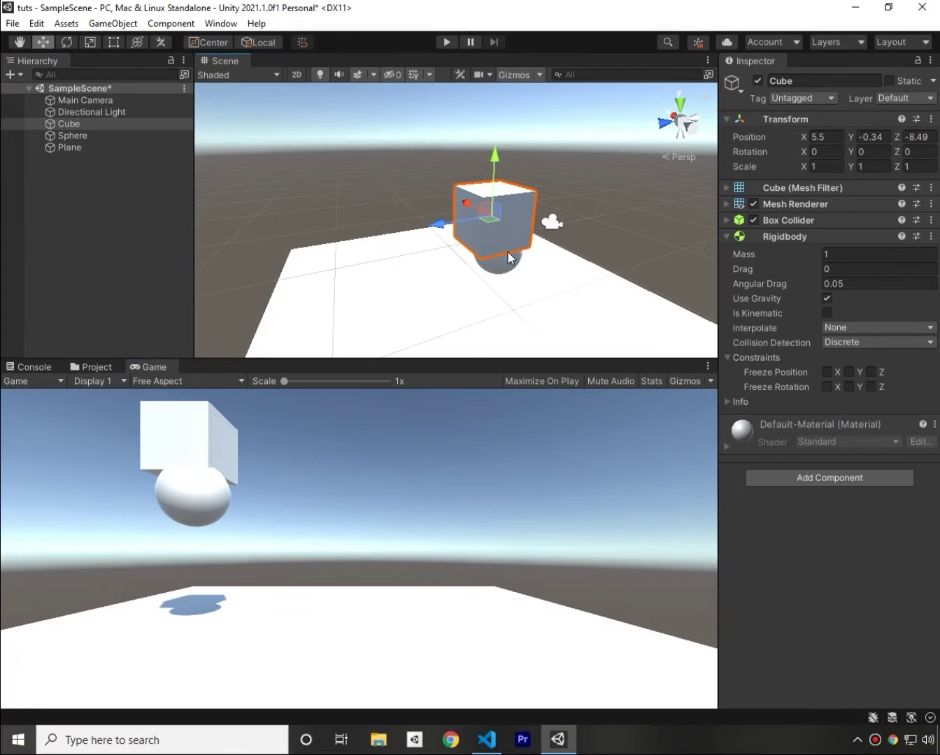
- Move the sphere away from the cube and raise it higher above the plane
left_click(508, 258)
left_click_drag(432, 264, 341, 273)
left_click_drag(396, 254, 383, 198)
left_click(516, 200)
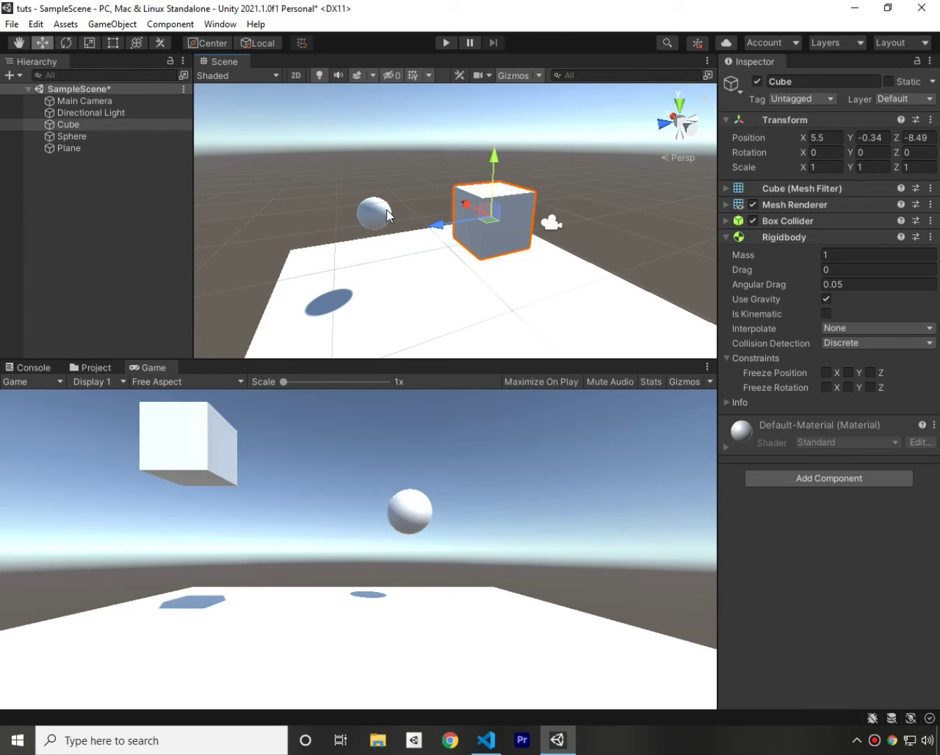
- Set the cube's Rigidbody Drag to 19.88
left_click(387, 213)
left_click(524, 208)
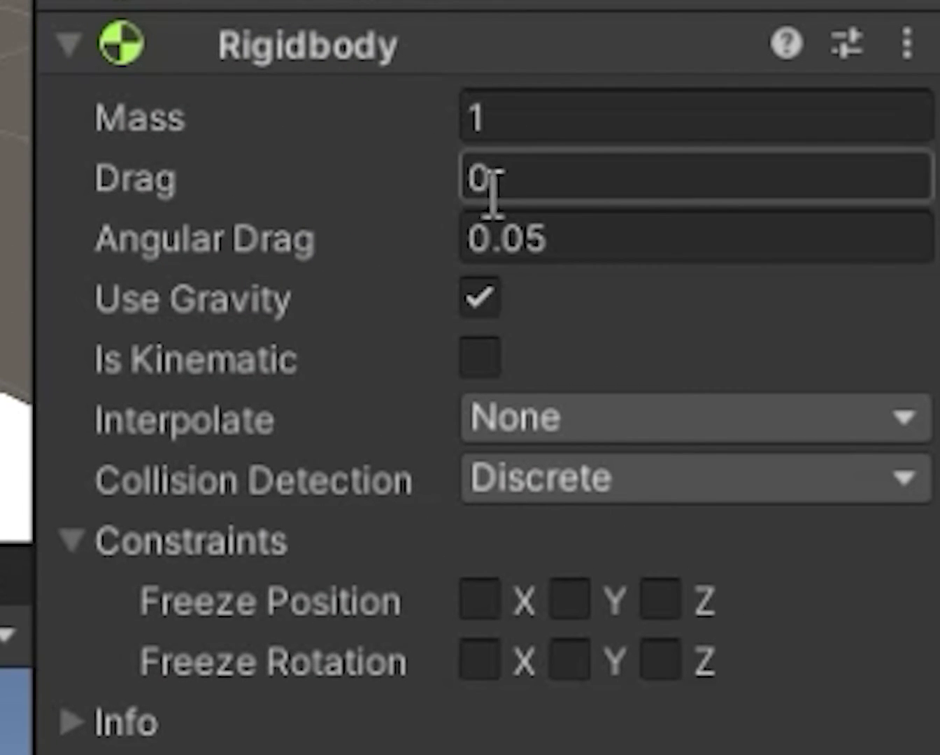
left_click(458, 204)
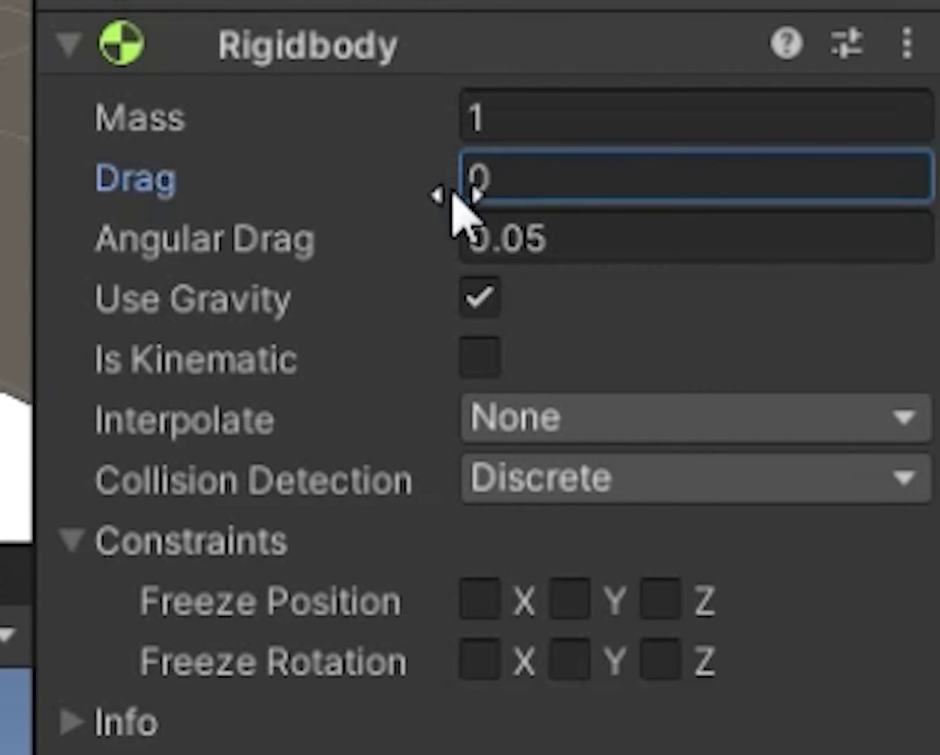
left_click_drag(458, 204, 657, 204)
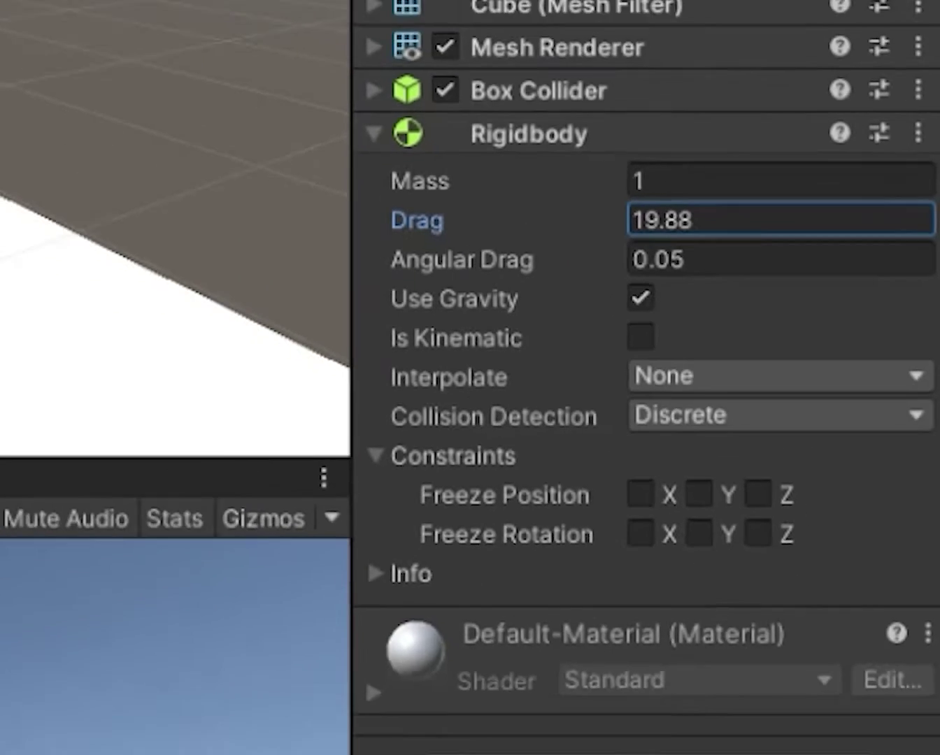
- Play the scene to compare how the cube and sphere fall, stop it, and read the Drag property's description
left_click(446, 42)
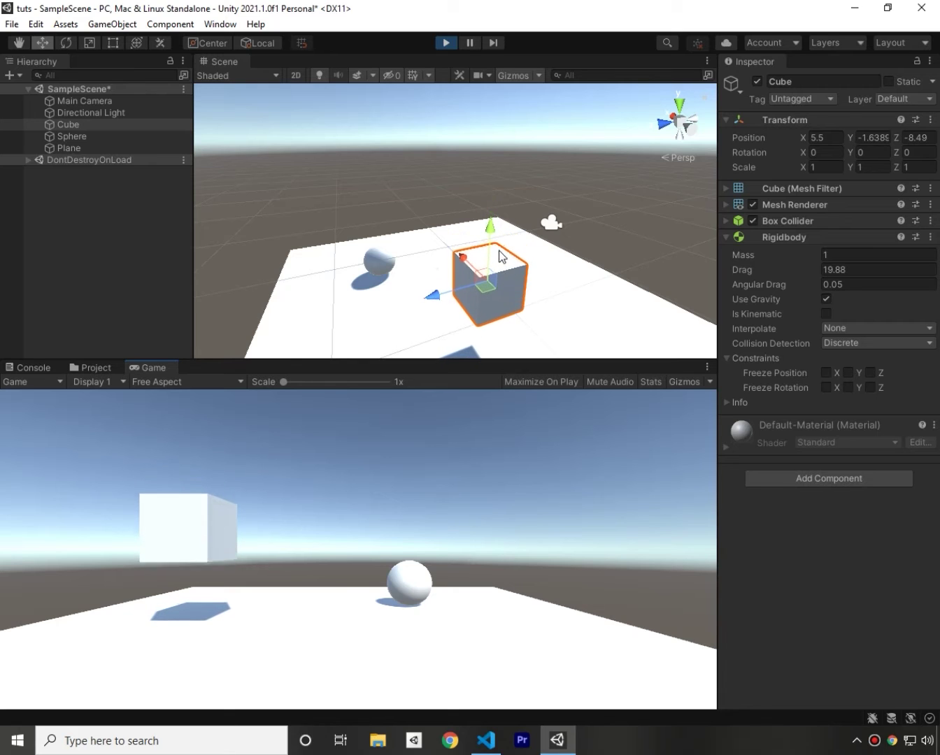
left_click(446, 43)
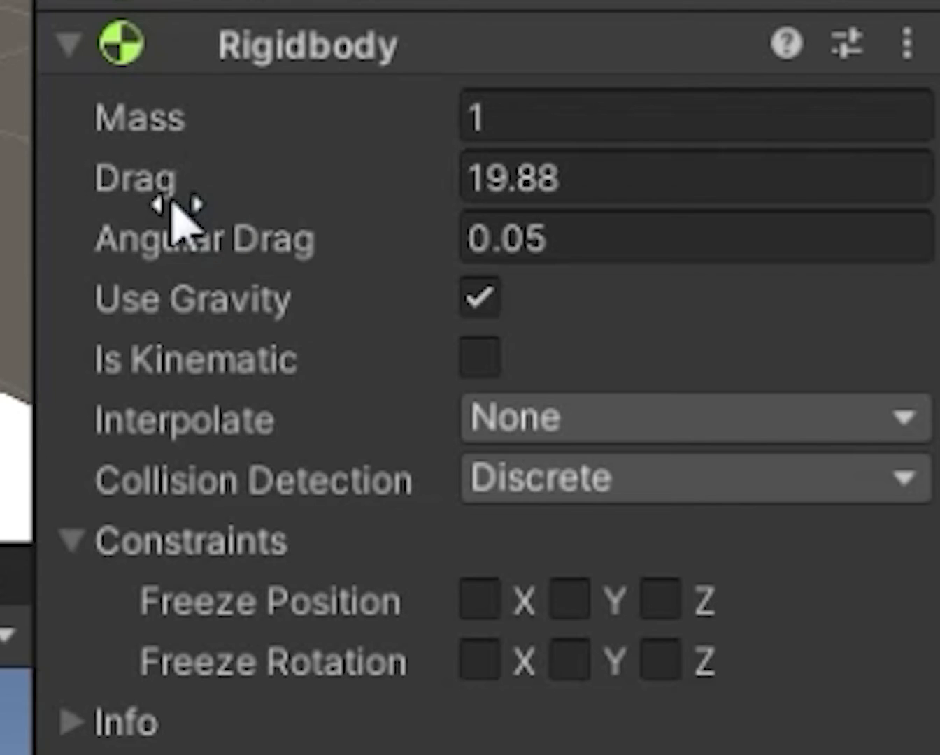
mouse_move(175, 217)
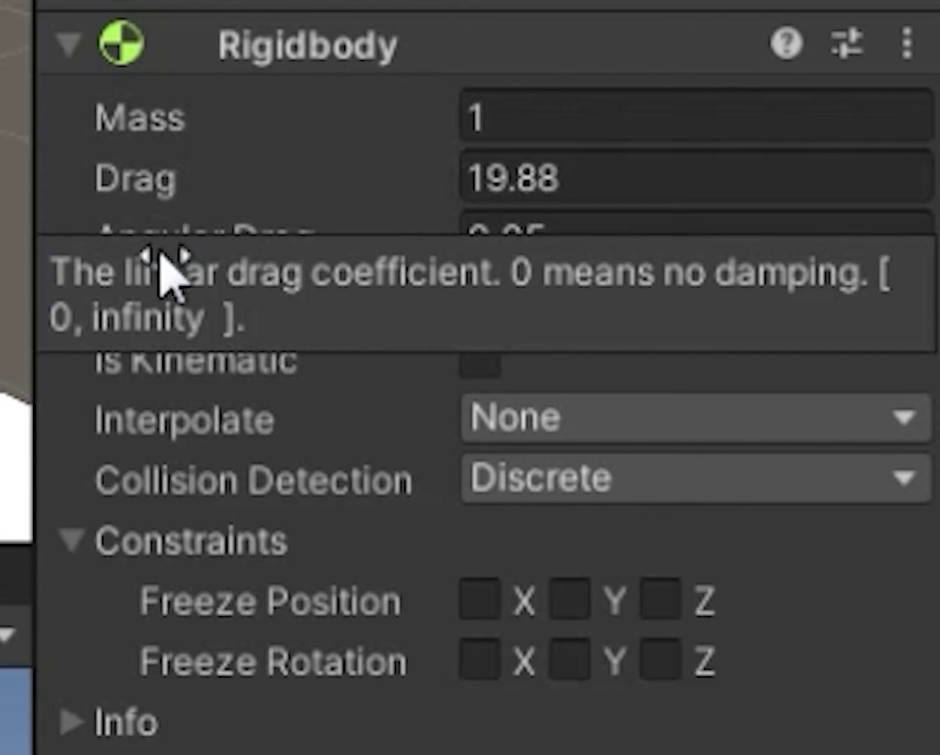
mouse_move(159, 273)
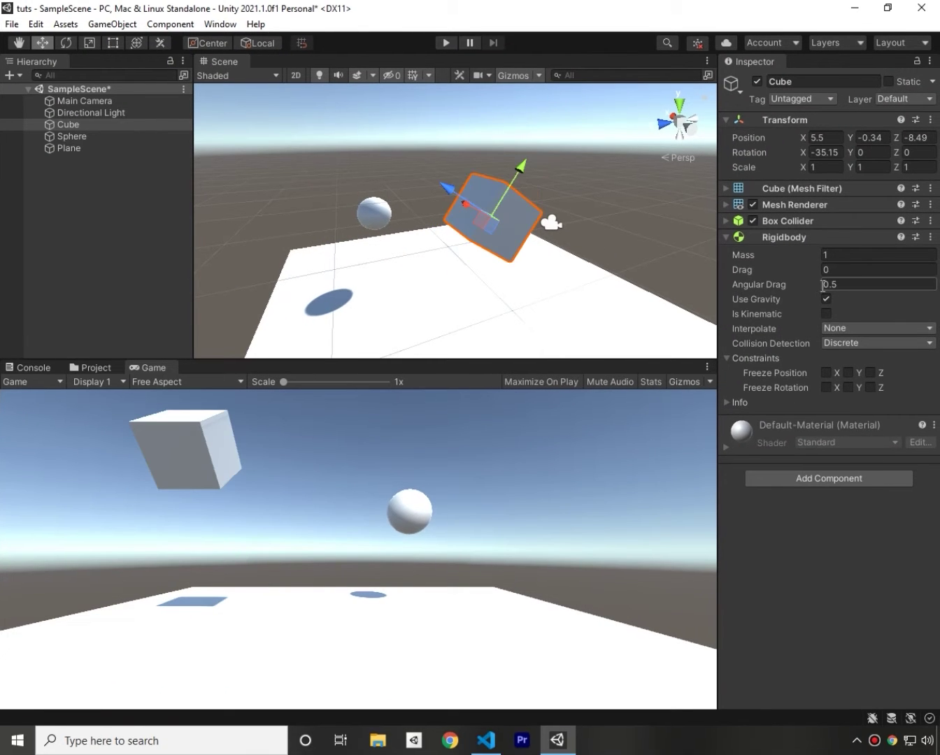
- Set the tilted cube's Rigidbody Angular Drag to 188.16 and play the scene
left_click(822, 285)
type("4.59")
left_click_drag(758, 285, 714, 479)
left_click(446, 42)
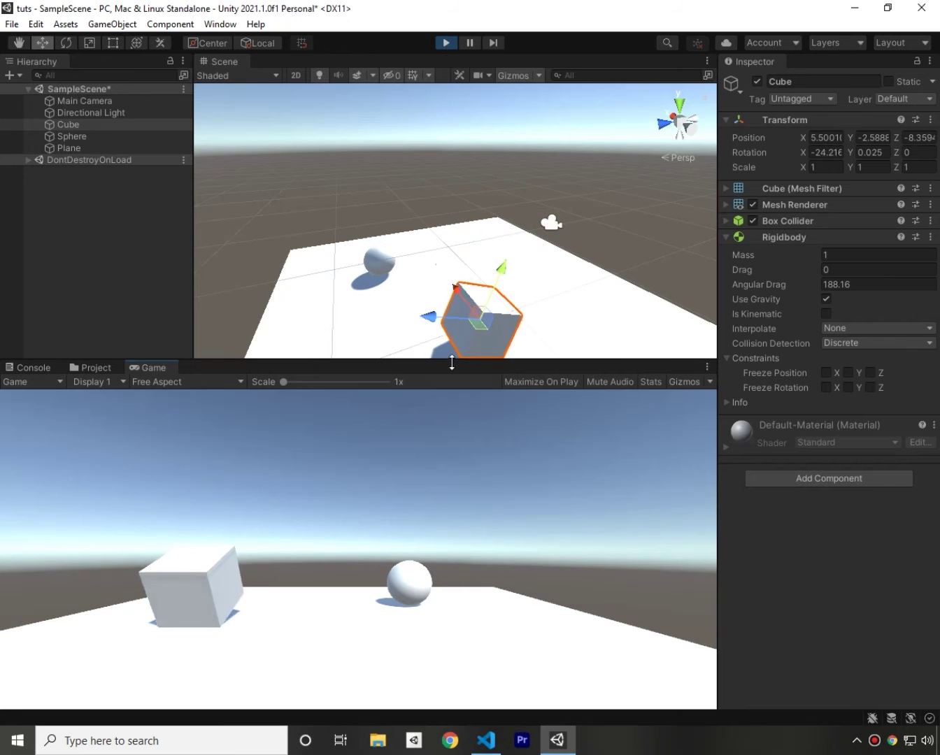
- Set the cube's Rigidbody Angular Drag to 0.5 and run the scene to compare its rotation
left_click(833, 284)
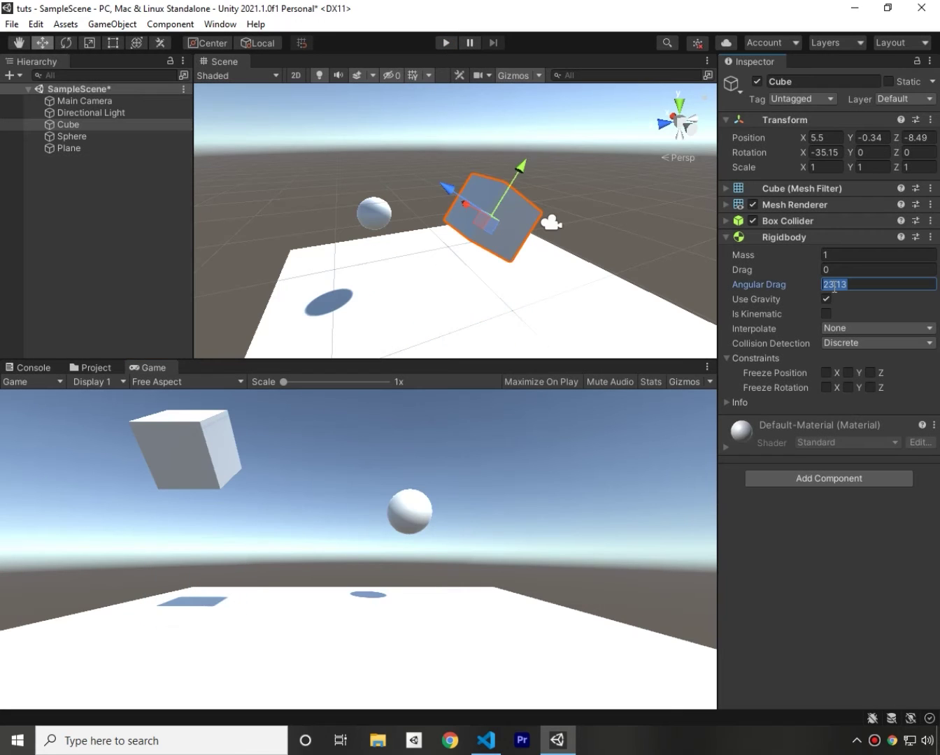
type("0.5")
left_click(852, 557)
left_click(445, 43)
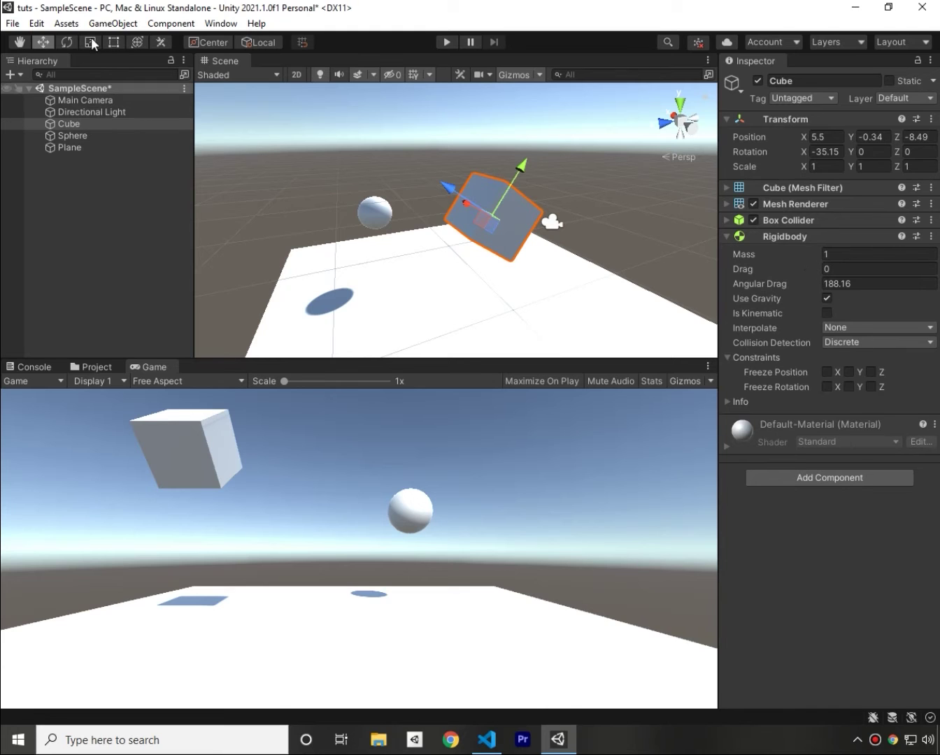
- Open the Physics page of the Project Settings and locate the Gravity vector
left_click(36, 24)
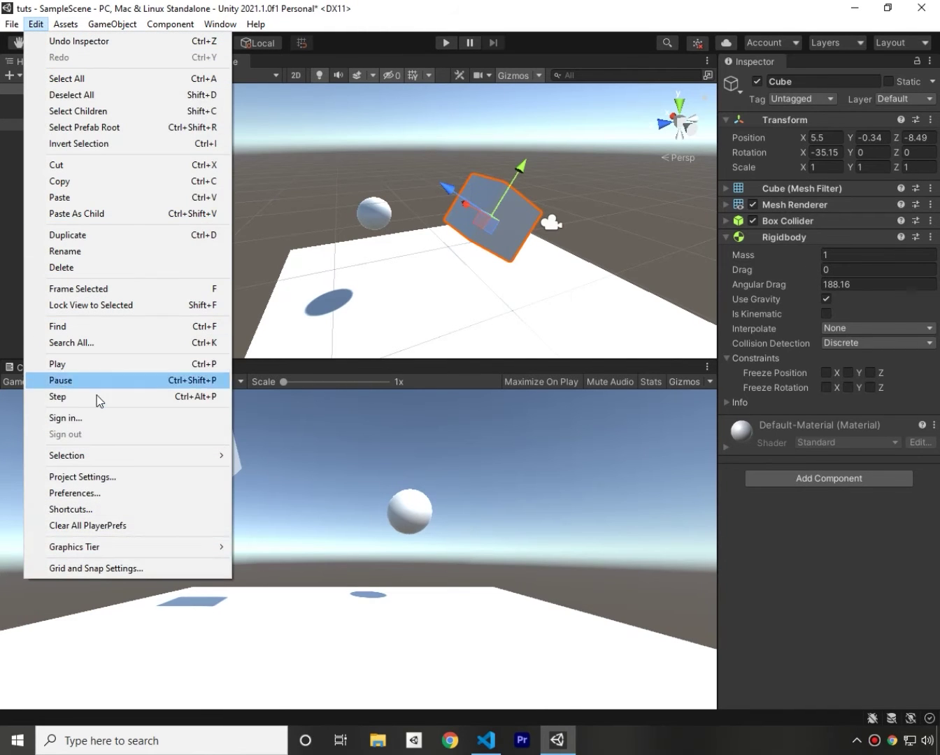
left_click(99, 480)
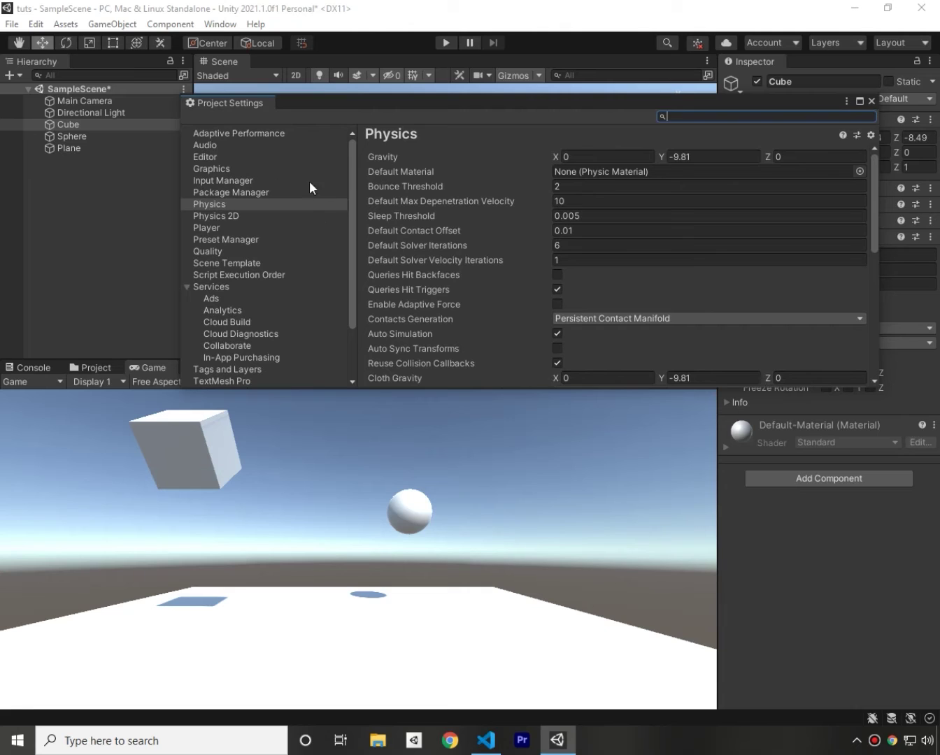
left_click(235, 195)
left_click(223, 206)
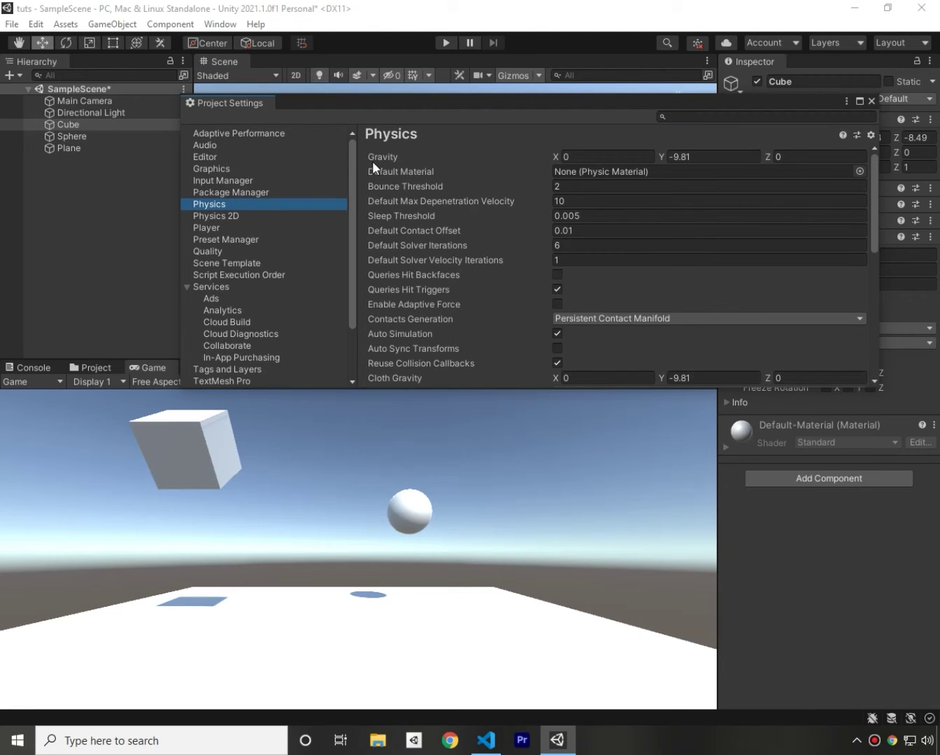
left_click(409, 154)
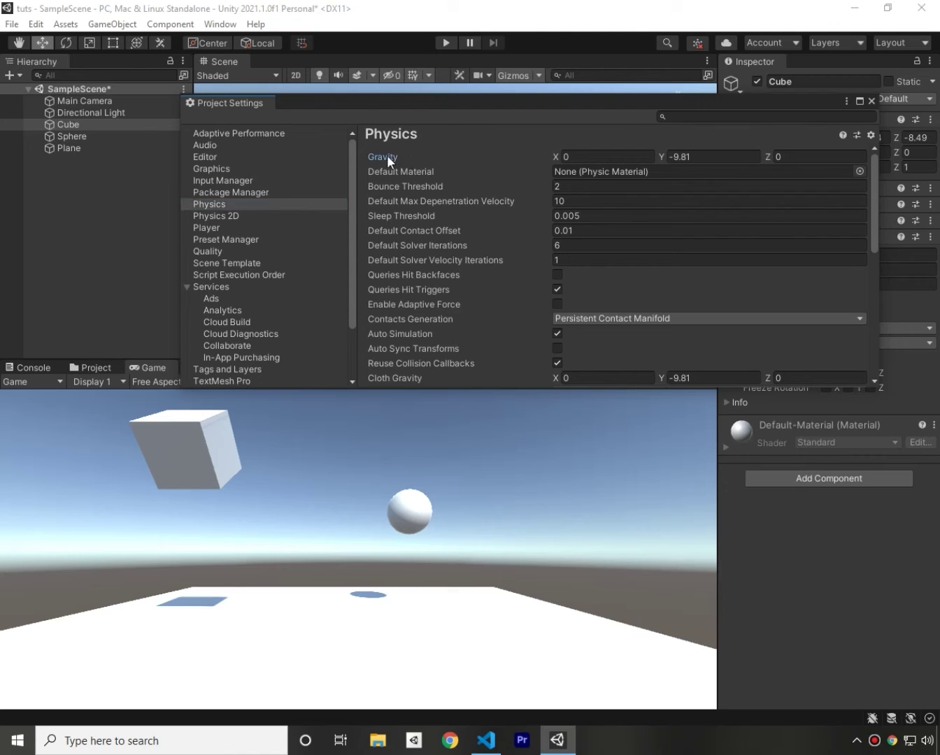
- Set the project's Physics Gravity Z to -5, close the settings, and play the scene briefly to test it
left_click(570, 160)
key("Tab")
key("Tab")
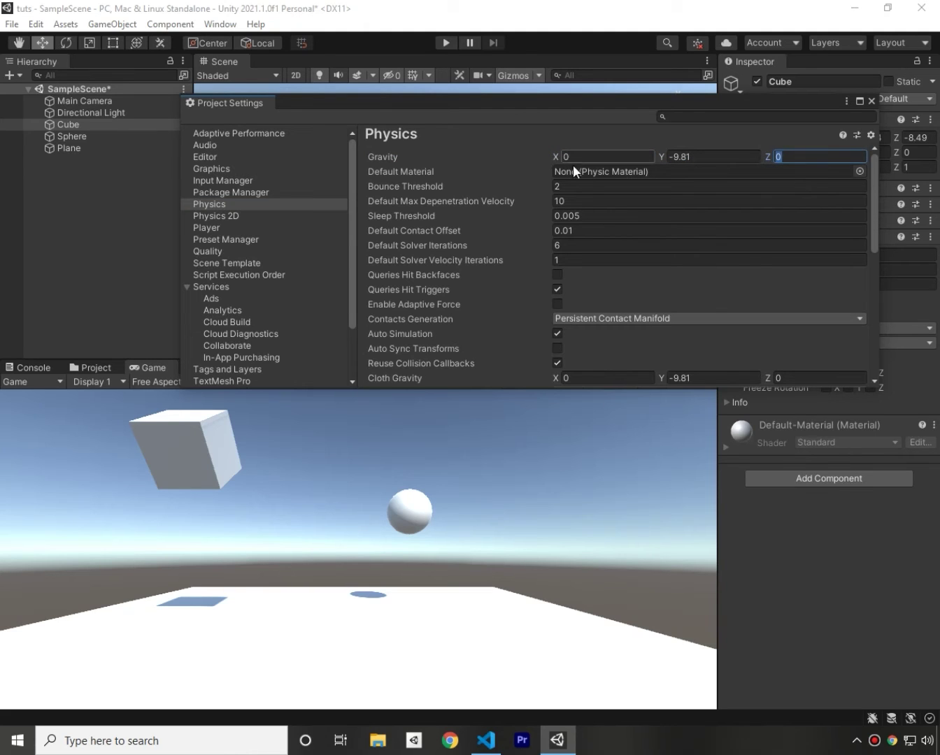
left_click(670, 154)
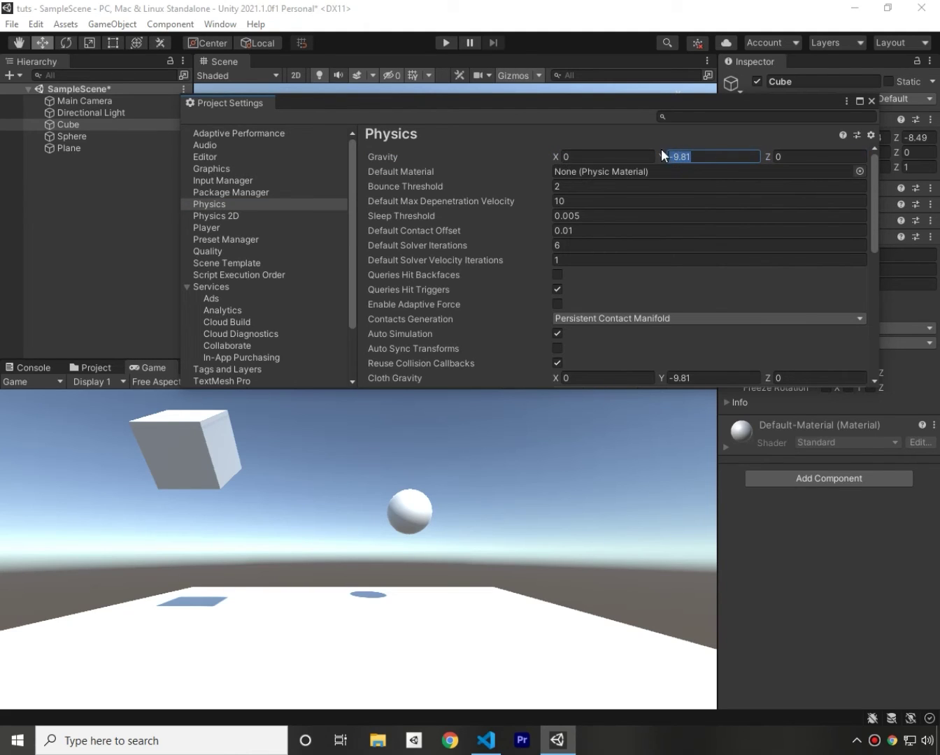
left_click(713, 152)
left_click_drag(669, 156, 751, 154)
left_click(752, 153)
left_click(784, 156)
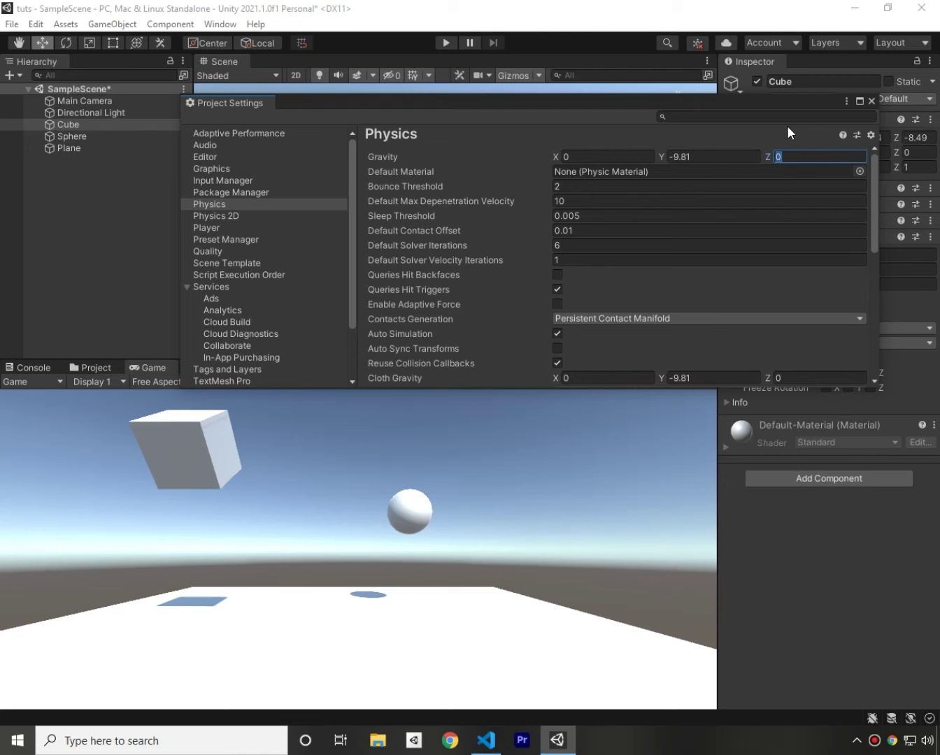
type("-5")
left_click(870, 100)
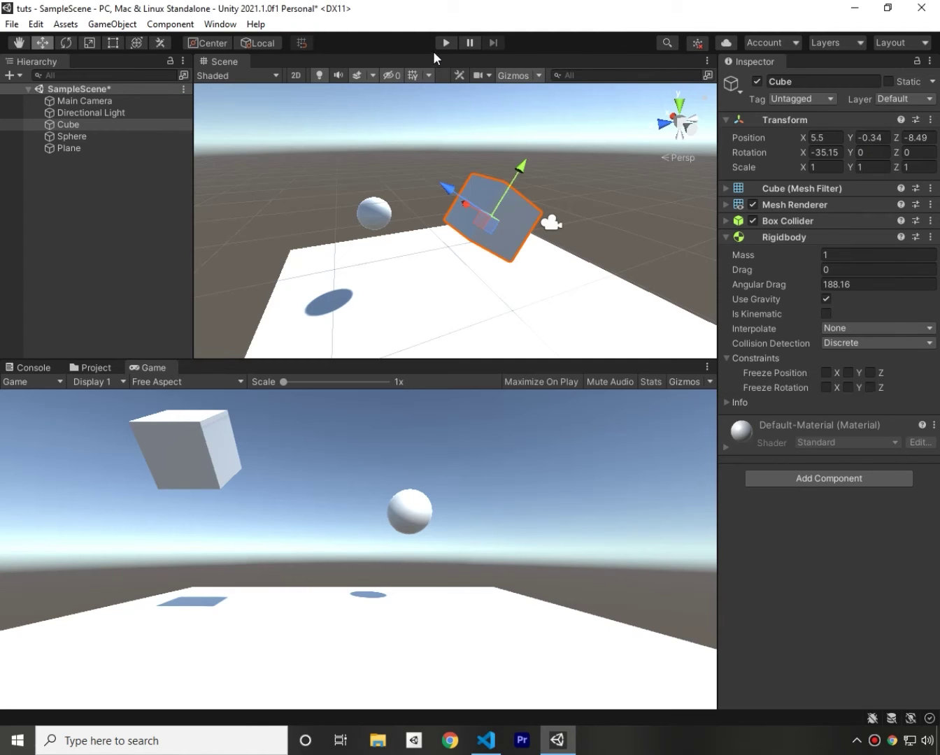
left_click(446, 43)
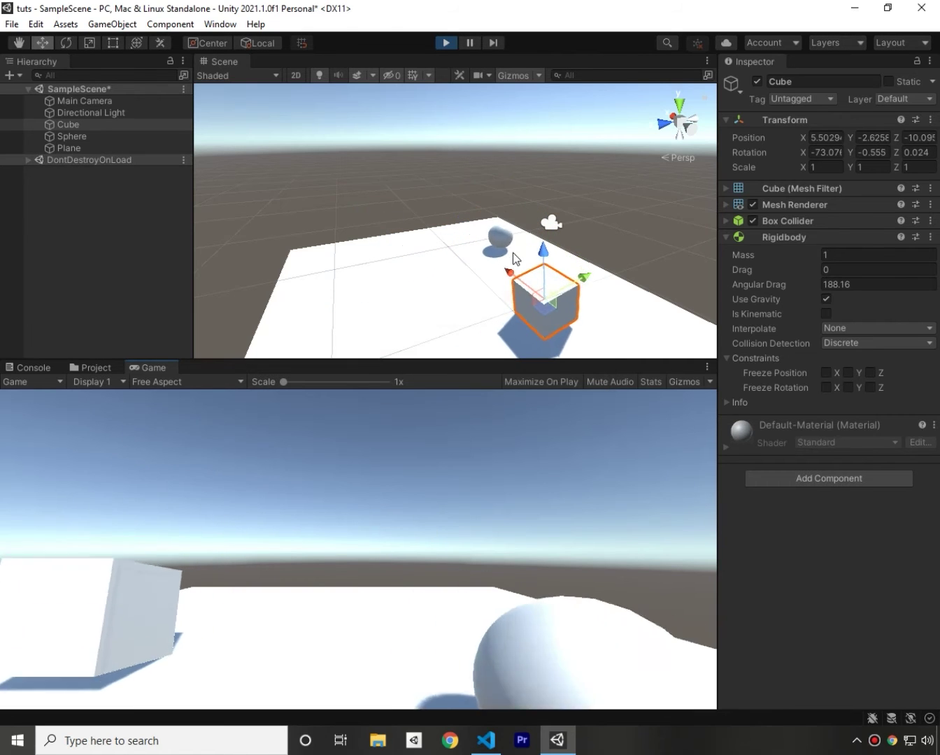
left_click(451, 42)
- Reopen the project's Physics settings, edit the Gravity Z value, and close the settings window
left_click(42, 27)
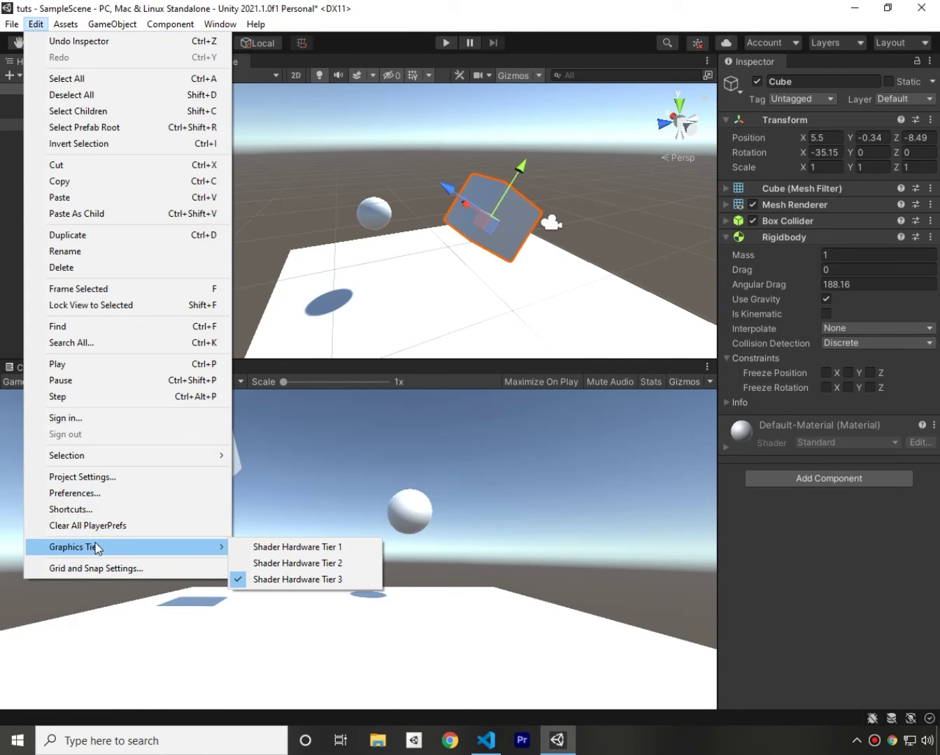
left_click(86, 482)
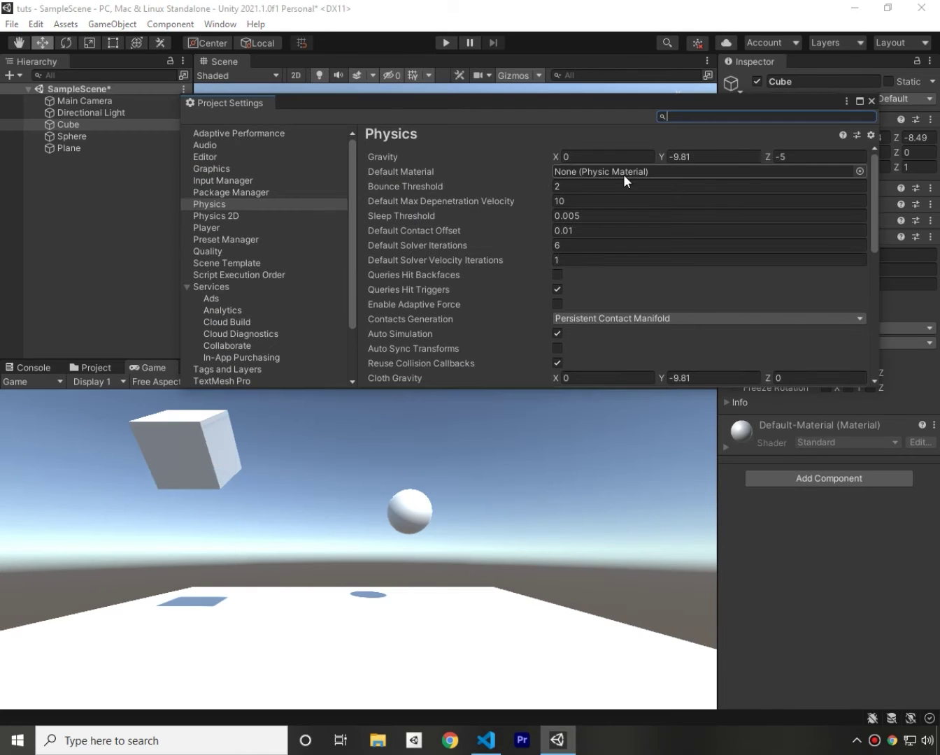
left_click(784, 158)
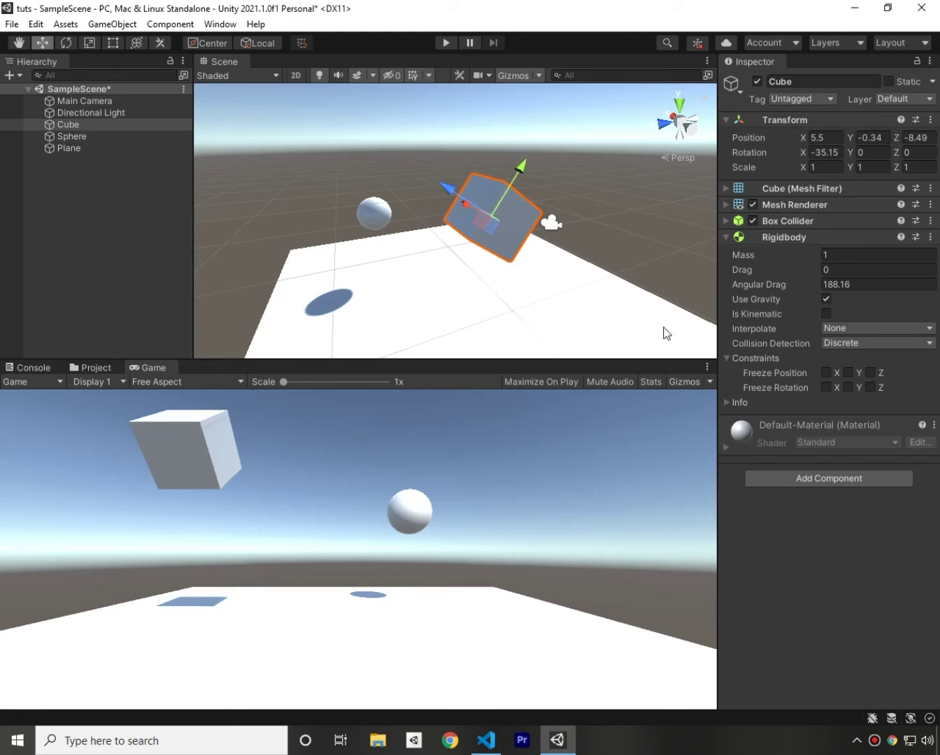
- Set the cube's Rigidbody Angular Drag to 0.5 and turn off its Use Gravity option
left_click(885, 285)
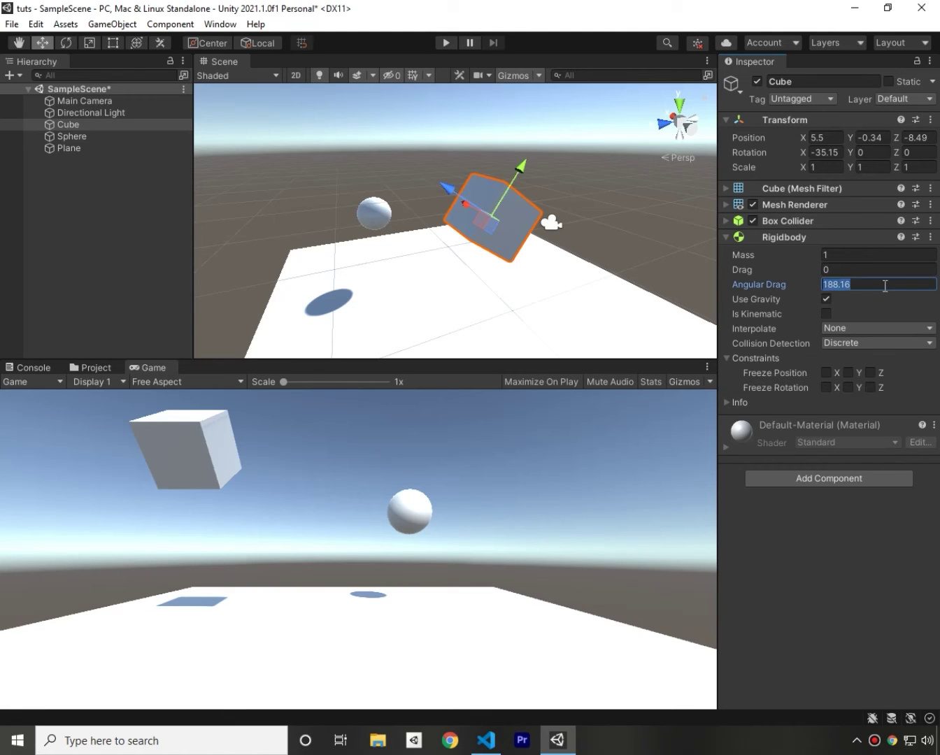
type("0.5")
left_click(825, 298)
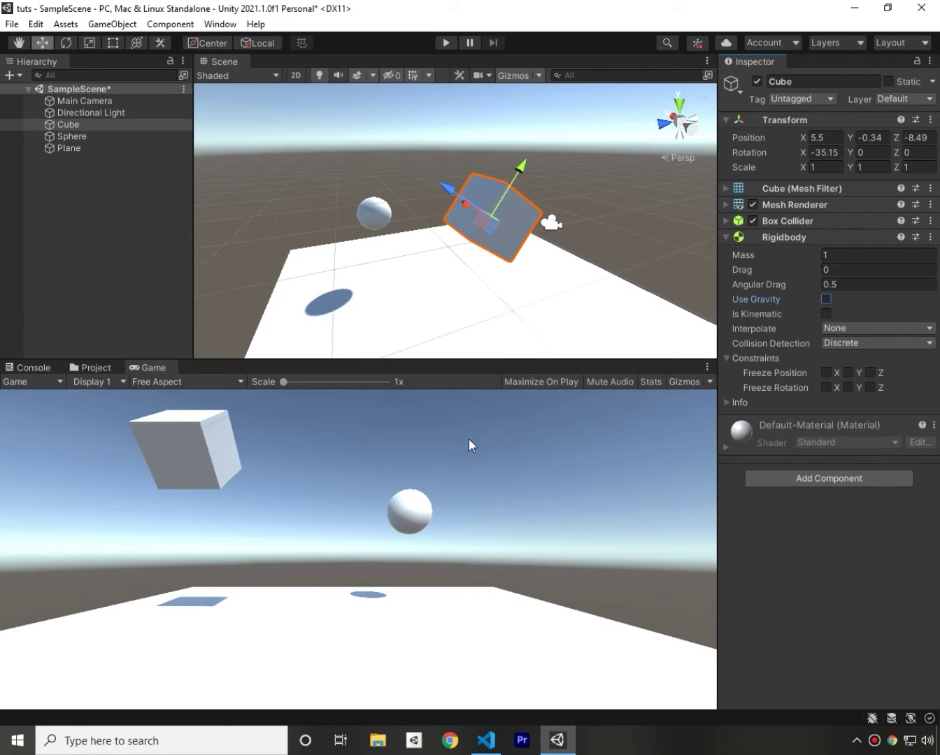
- Move the tilted cube above the plane to about Y -1.29, Z -7.82
left_click(371, 208)
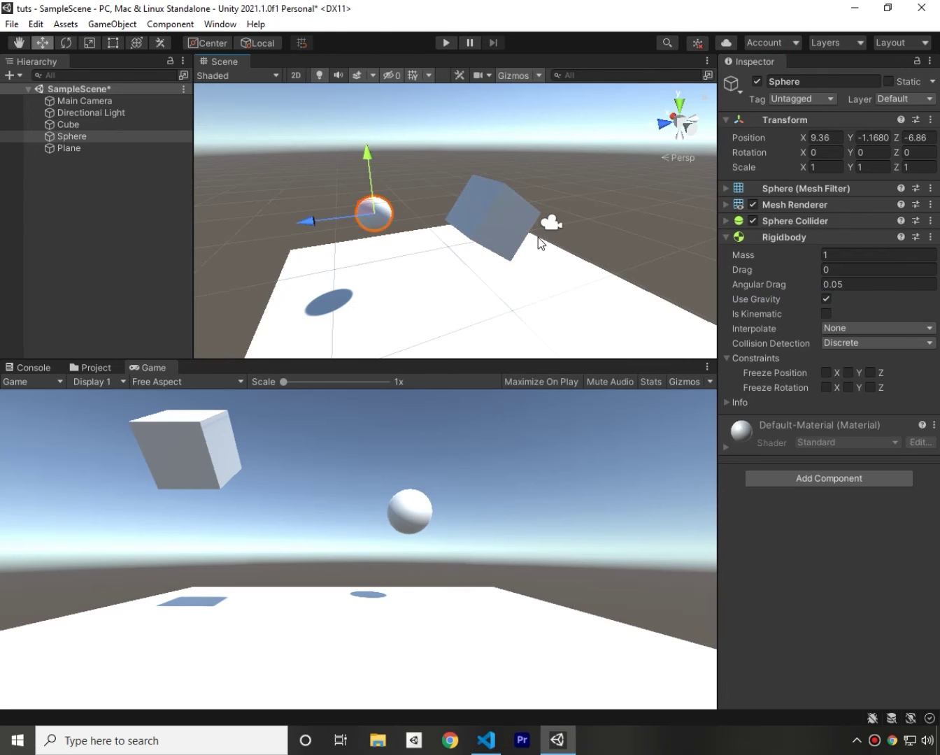
left_click(537, 237)
left_click(507, 213)
left_click_drag(519, 169, 508, 211)
right_click_drag(508, 211, 416, 213)
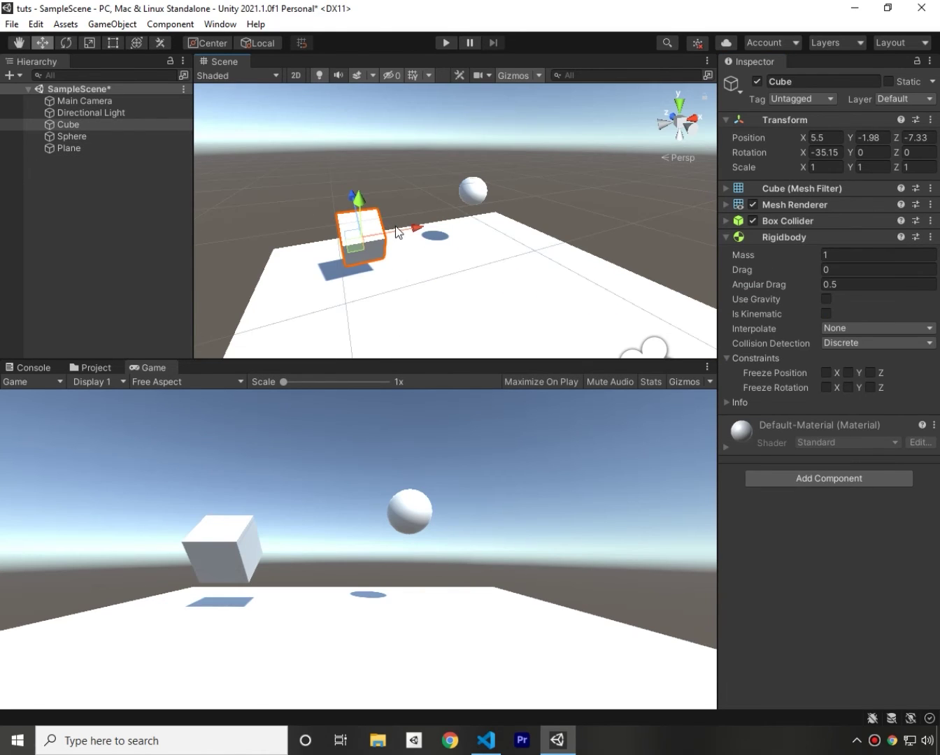
left_click(407, 228)
left_click(389, 234)
left_click(374, 241)
middle_click_drag(430, 288, 626, 286)
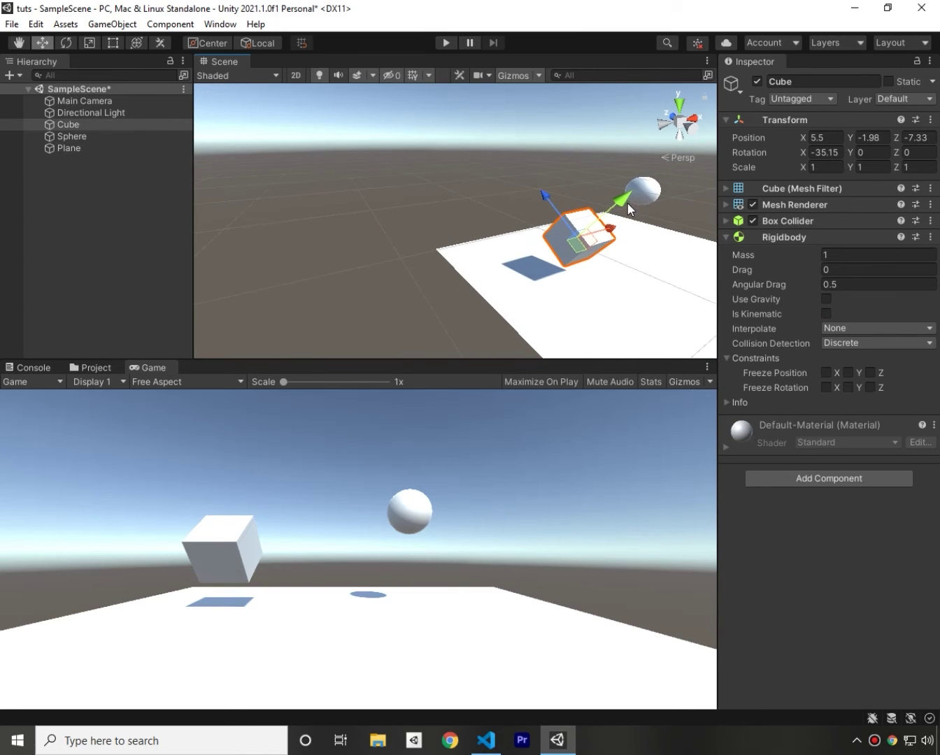
left_click_drag(619, 206, 657, 187)
- Move the sphere directly above the cube, to about X 5.3, Y 0.21, Z -7.73
left_click(647, 187)
left_click_drag(647, 135, 647, 95)
middle_click_drag(620, 216, 420, 272)
left_click_drag(551, 204, 434, 217)
middle_click_drag(436, 312, 505, 351)
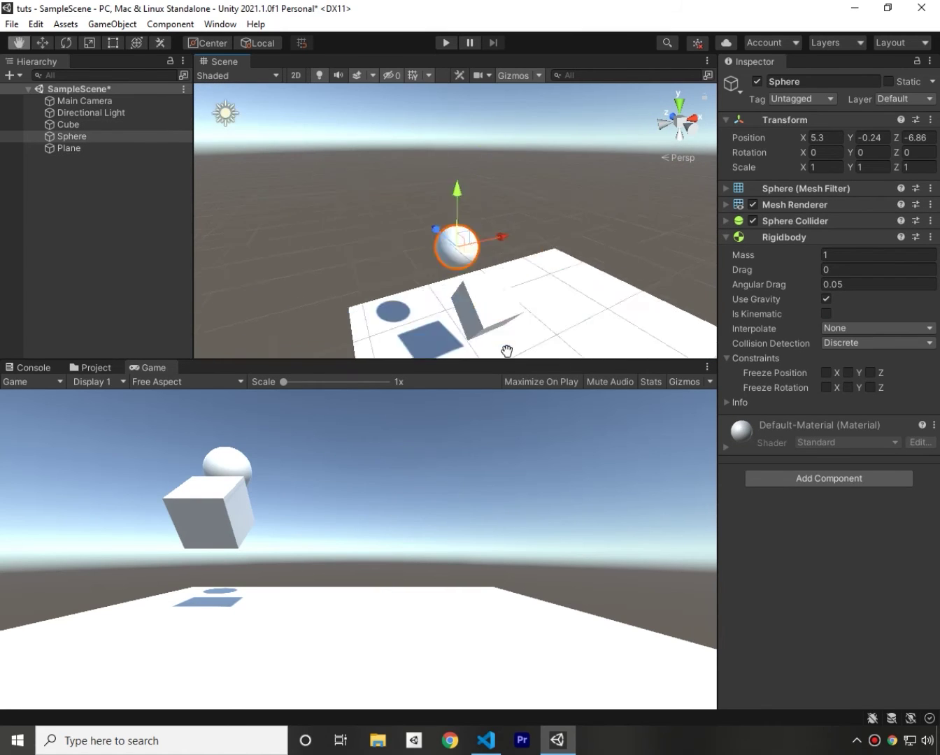
right_click_drag(505, 351, 340, 298)
scroll(340, 298, "up", 1)
left_click_drag(362, 240, 393, 234)
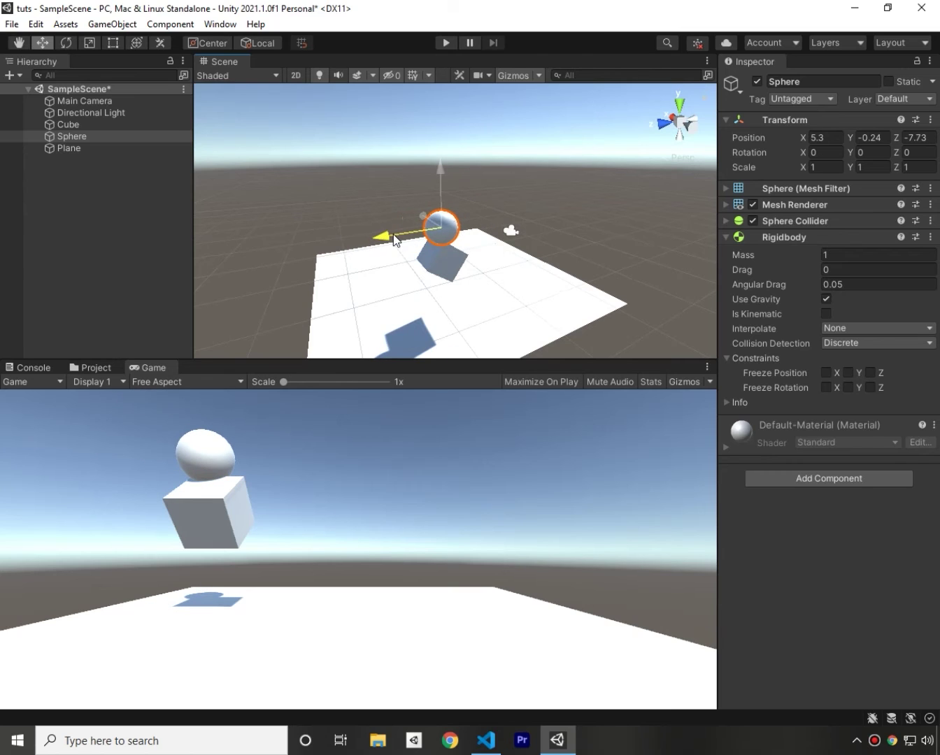
left_click_drag(442, 166, 442, 152)
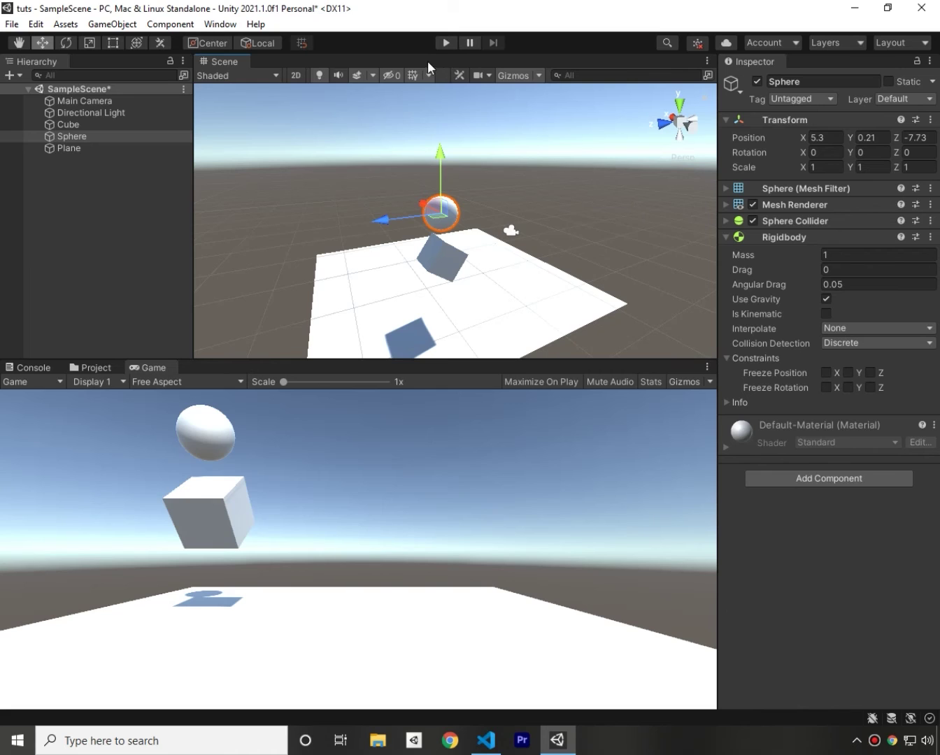
- Select the cube, play the scene to watch the sphere fall onto it without gravity on the cube, and stop
left_click(458, 269)
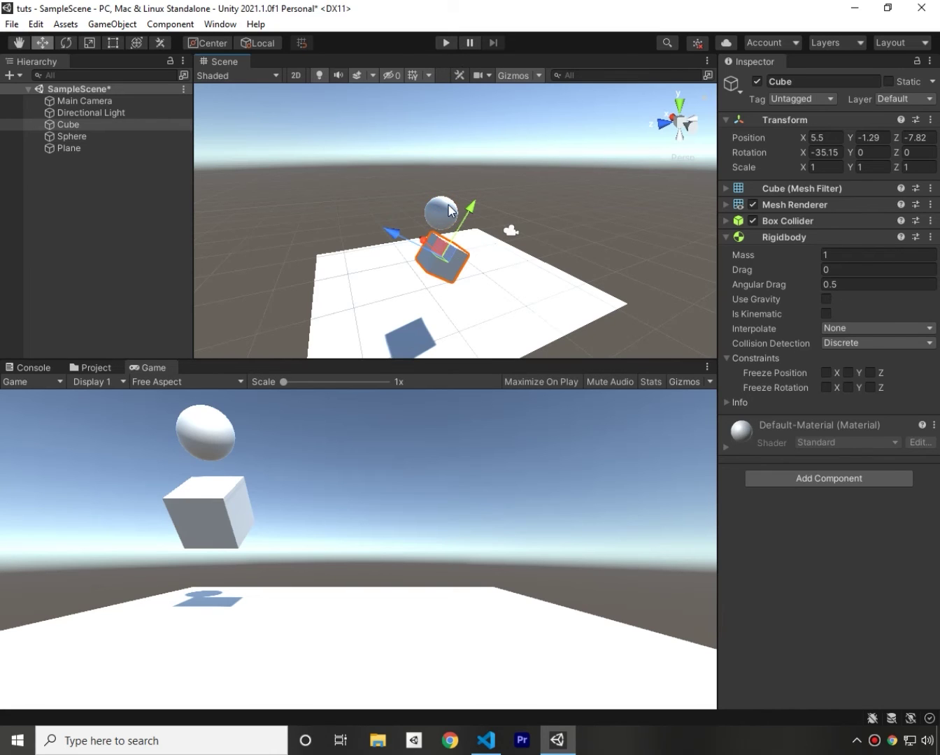
left_click(447, 42)
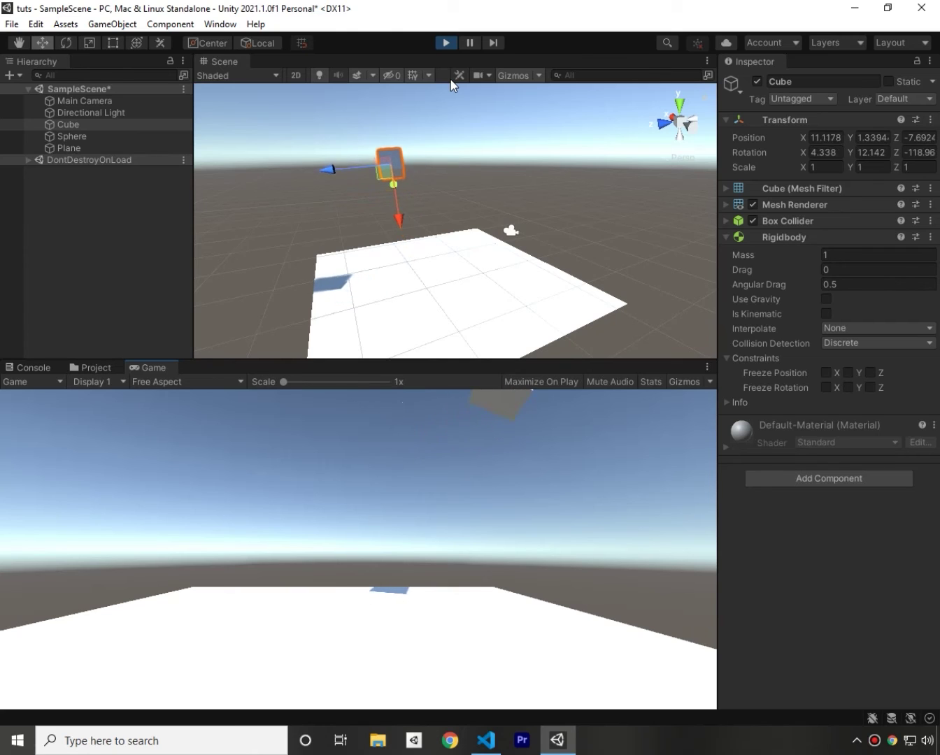
left_click(447, 42)
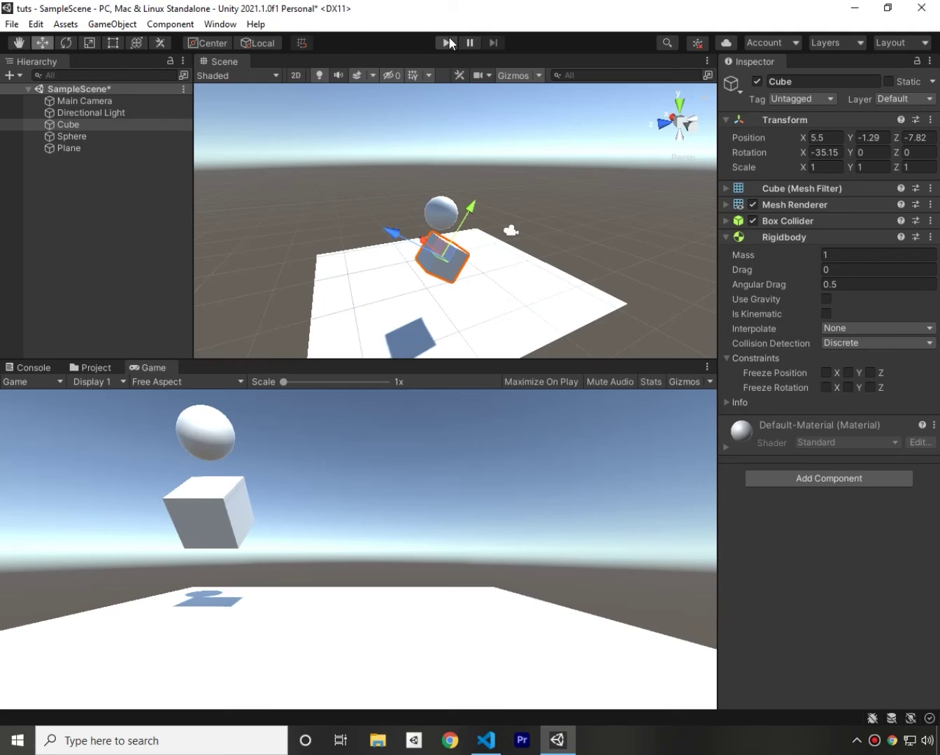
- Enable Is Kinematic on the cube's Rigidbody, play the scene to watch the sphere hit it, and stop
left_click(826, 313)
left_click(445, 44)
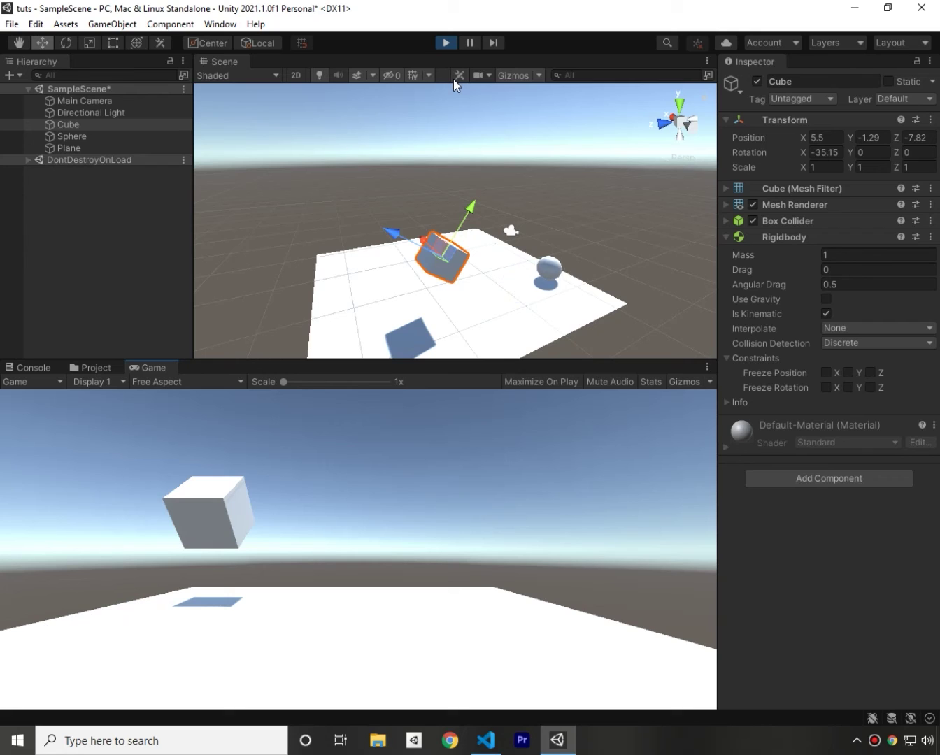
left_click(446, 42)
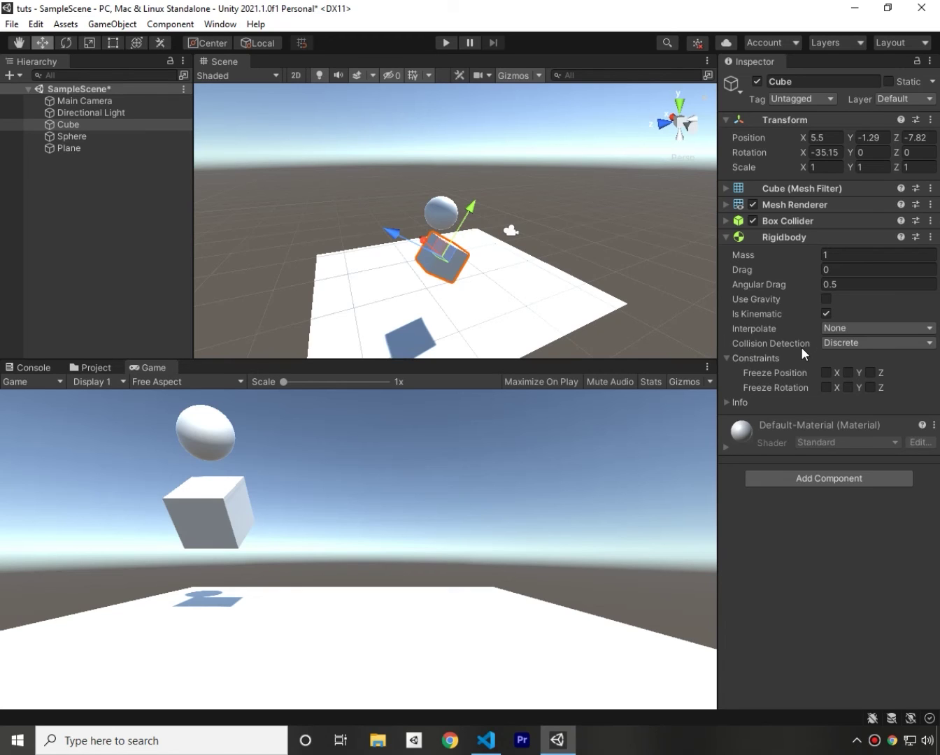
- Review the Collision Detection modes available for the cube's Rigidbody
left_click(841, 345)
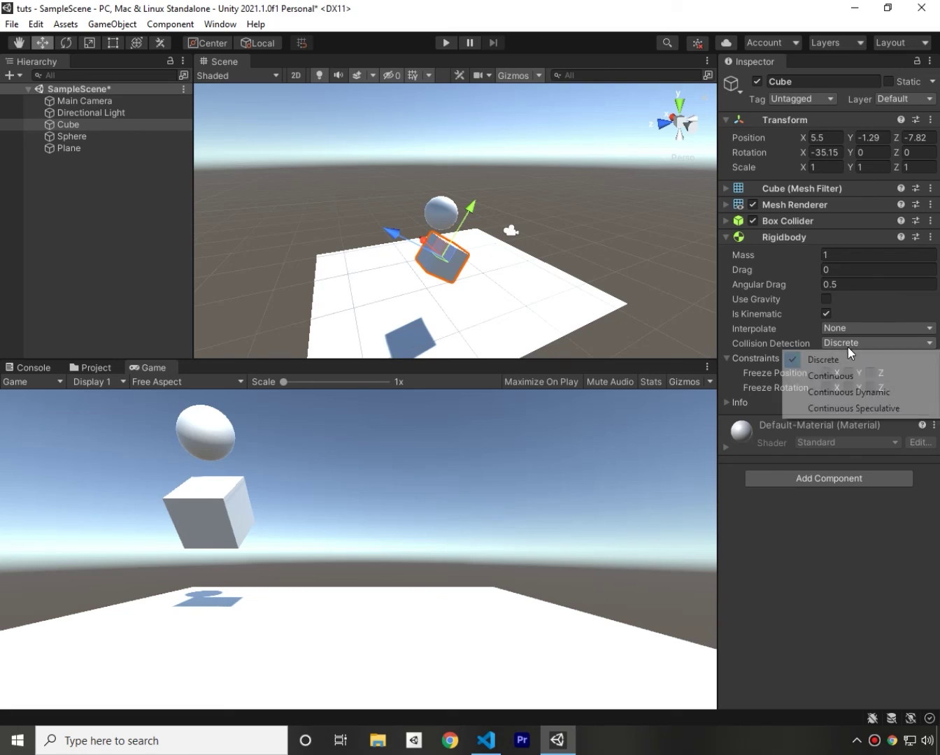
left_click(849, 340)
left_click(850, 342)
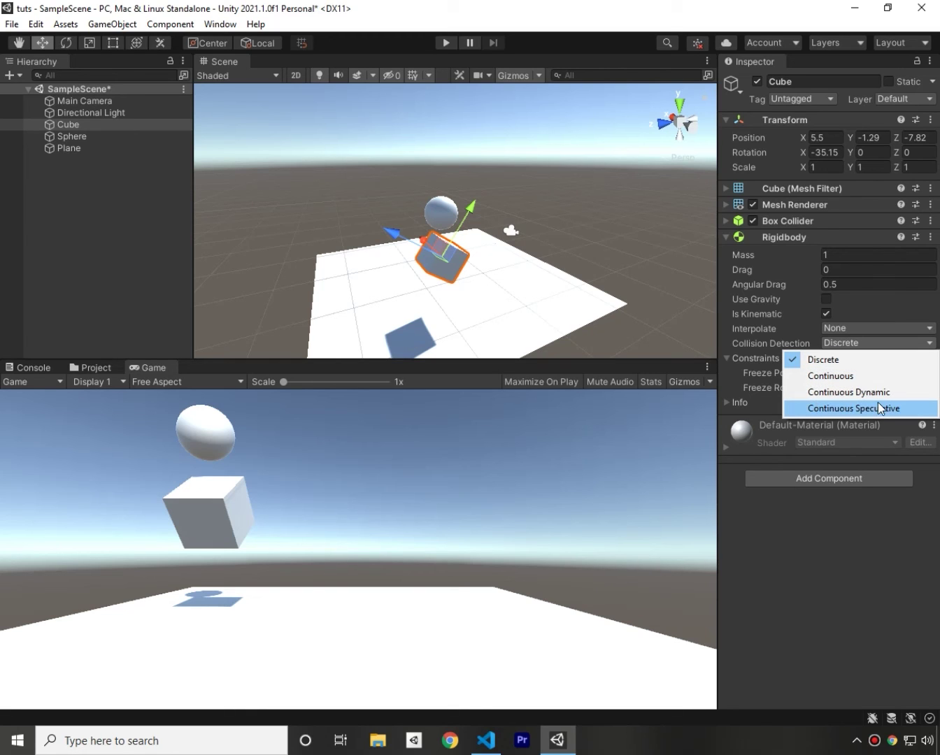
left_click(899, 508)
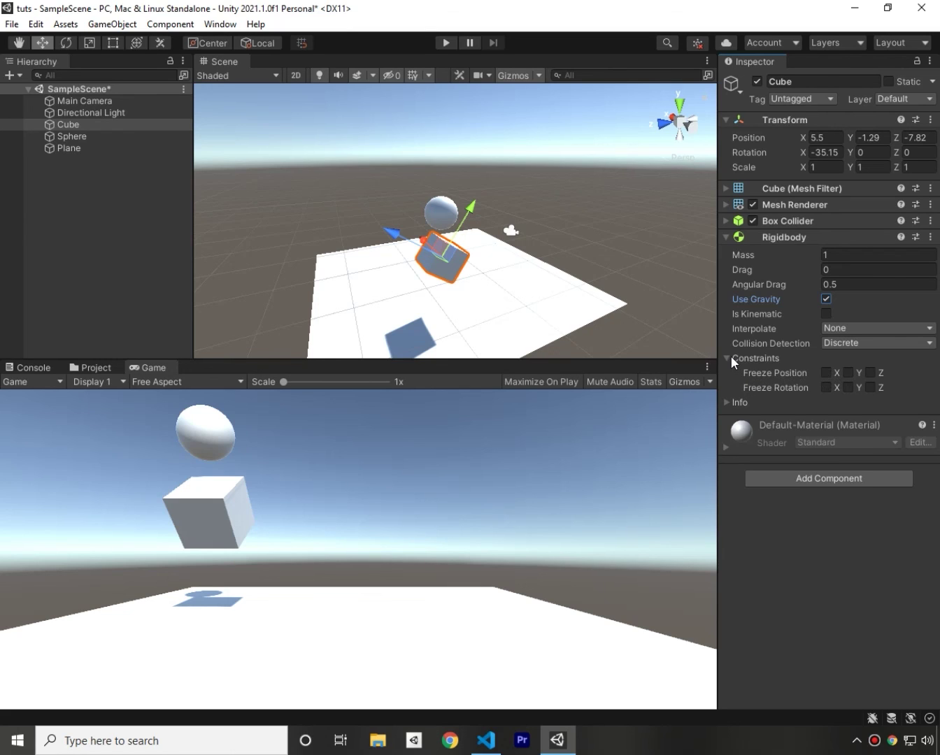
- Freeze the cube's Y position in its Rigidbody constraints, play the scene to test it, and stop
left_click(848, 373)
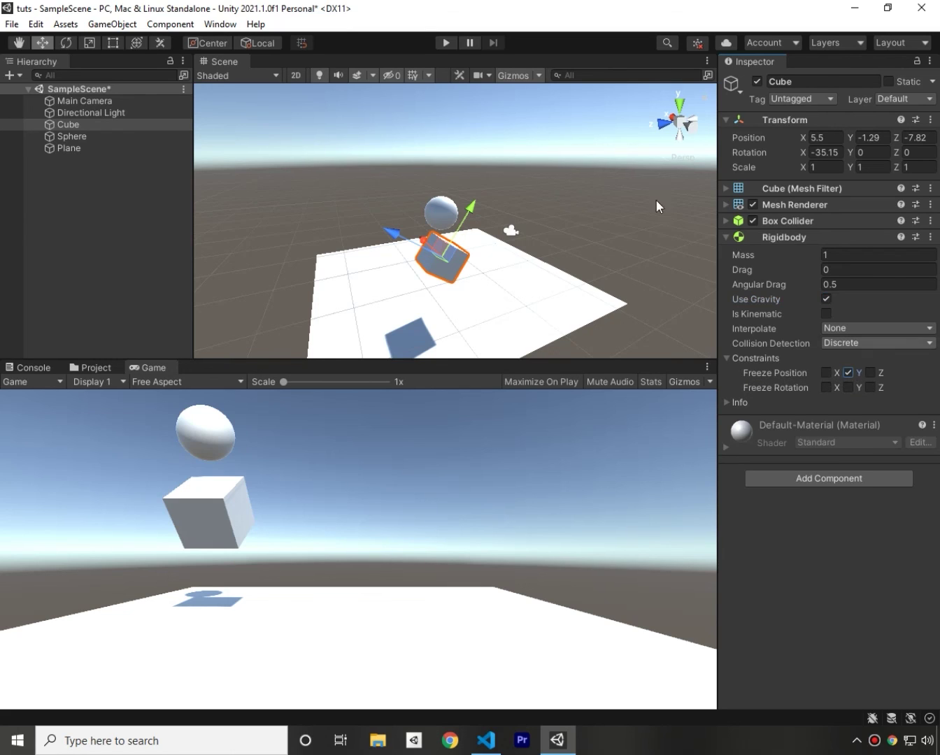
left_click(448, 43)
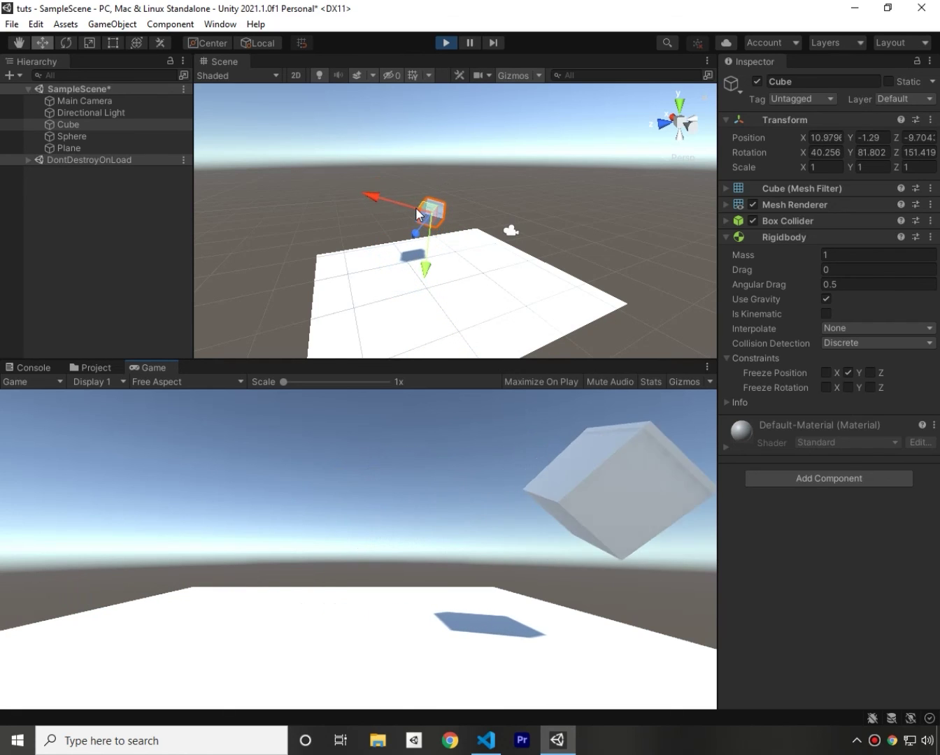
left_click(446, 44)
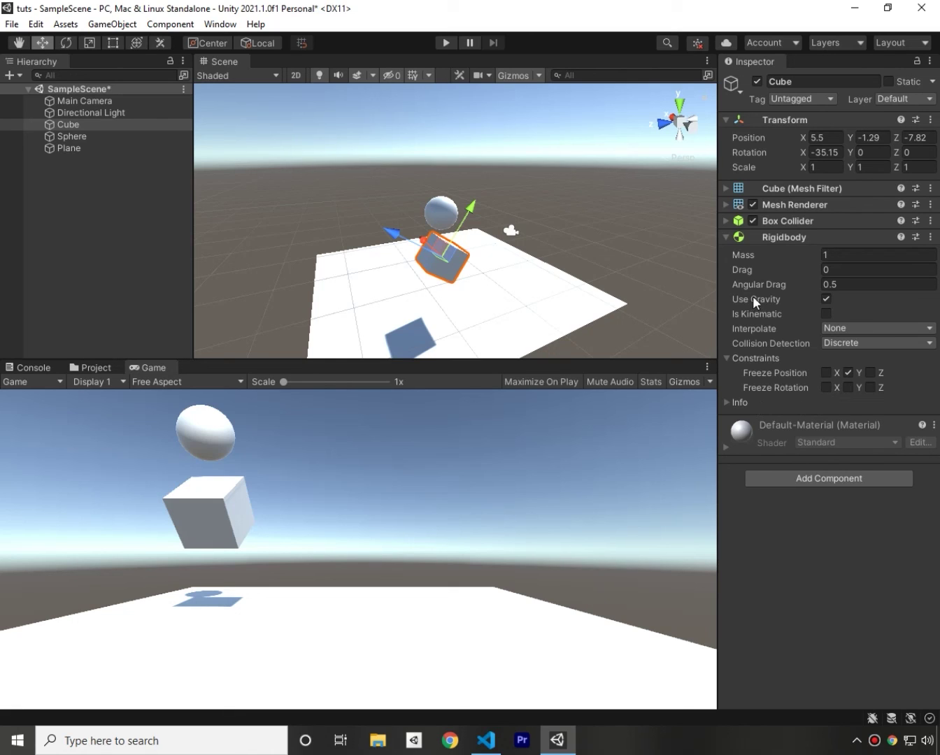
- Collapse the cube's Rigidbody component and inspect the sphere, the plane and the cube in turn
left_click(724, 237)
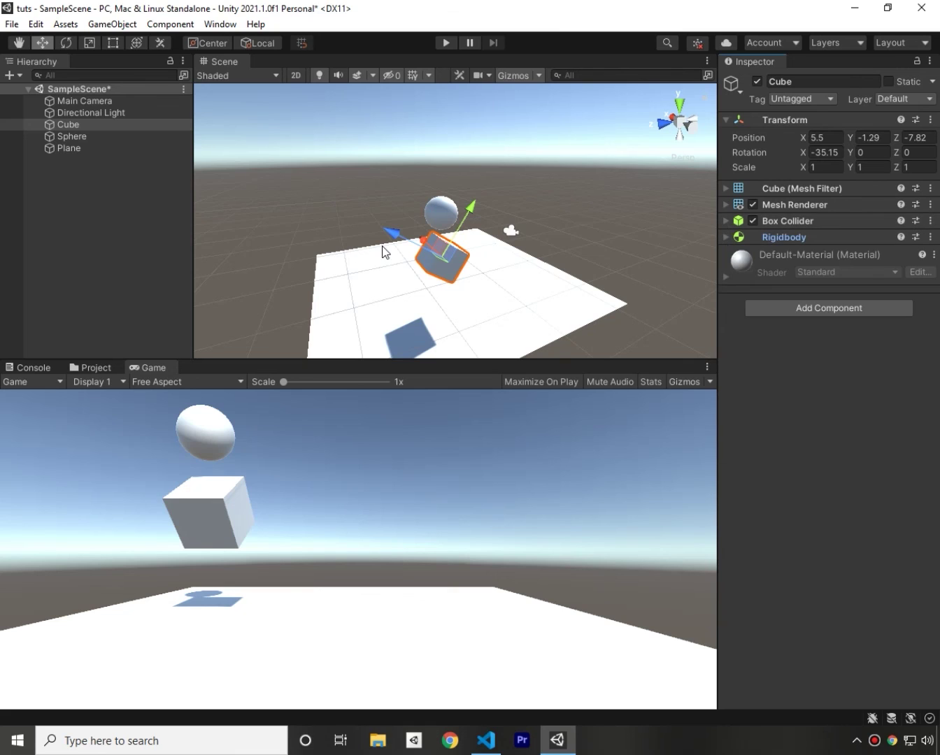
left_click(421, 114)
left_click(441, 212)
left_click(516, 281)
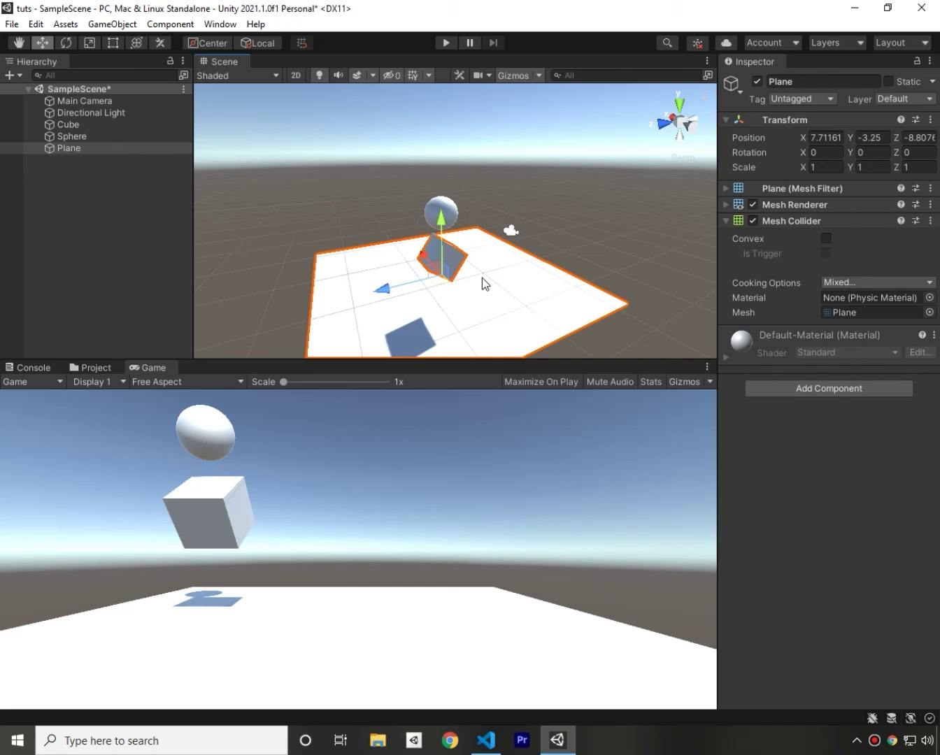
left_click(433, 245)
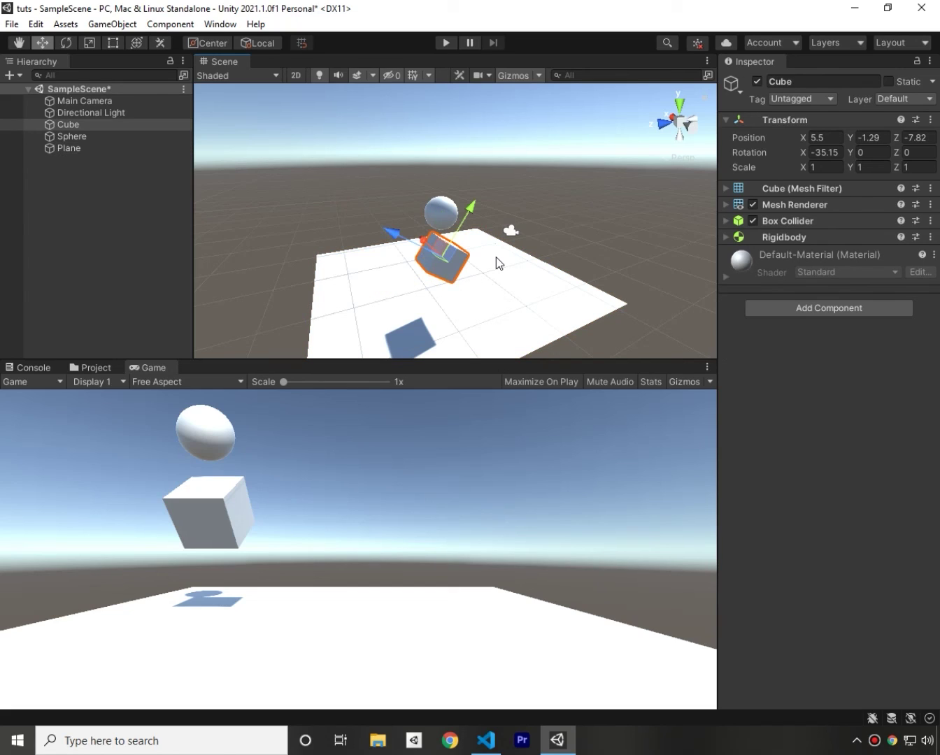